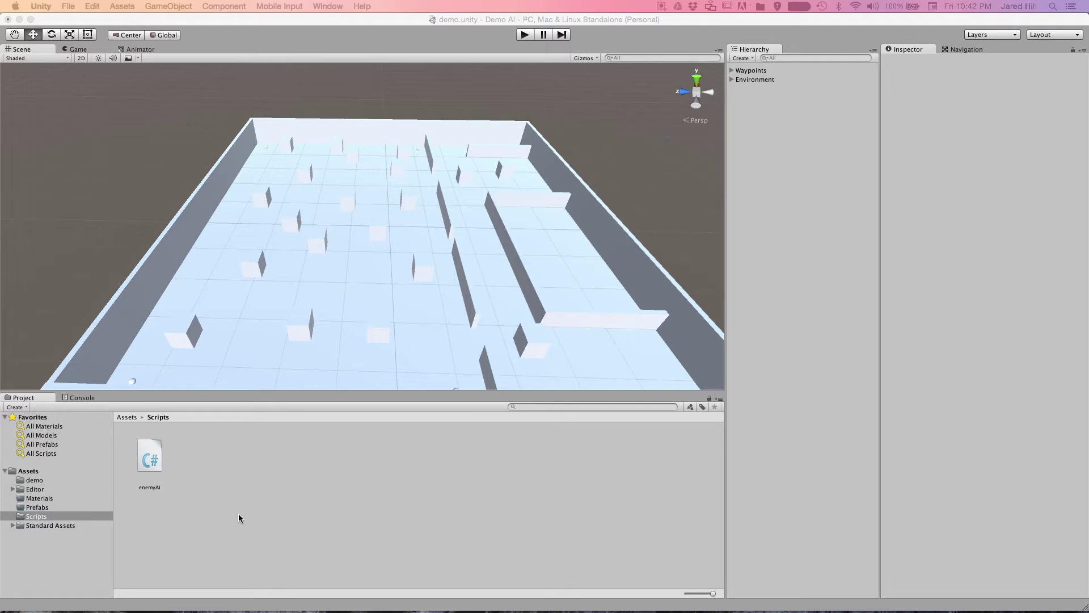
- Open the ThirdPersonCharacter Prefabs folder within the Standard Assets Characters folder
left_click(38, 526)
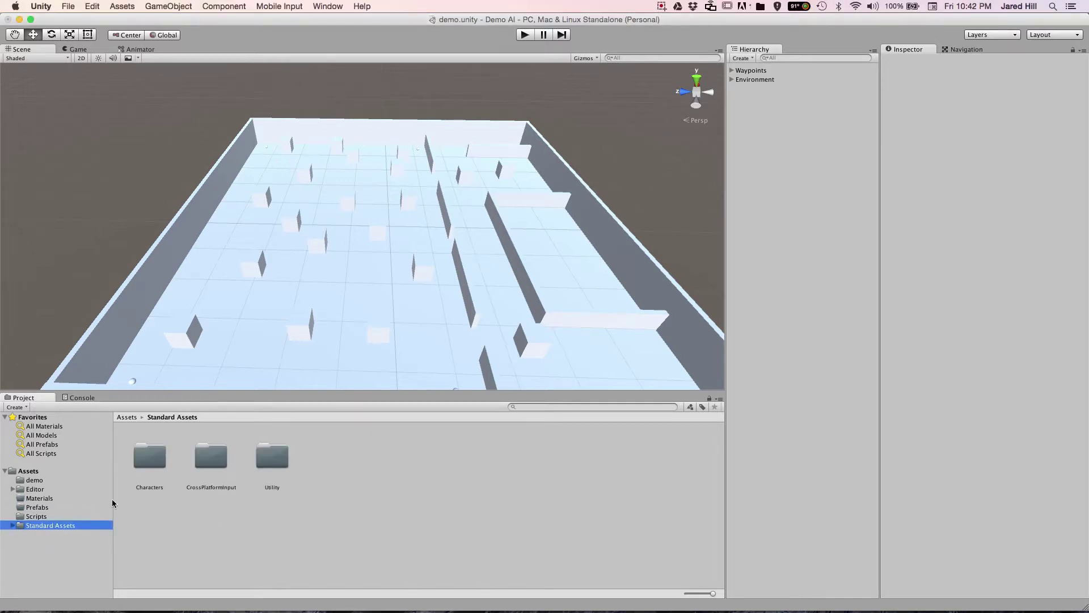
double_click(142, 463)
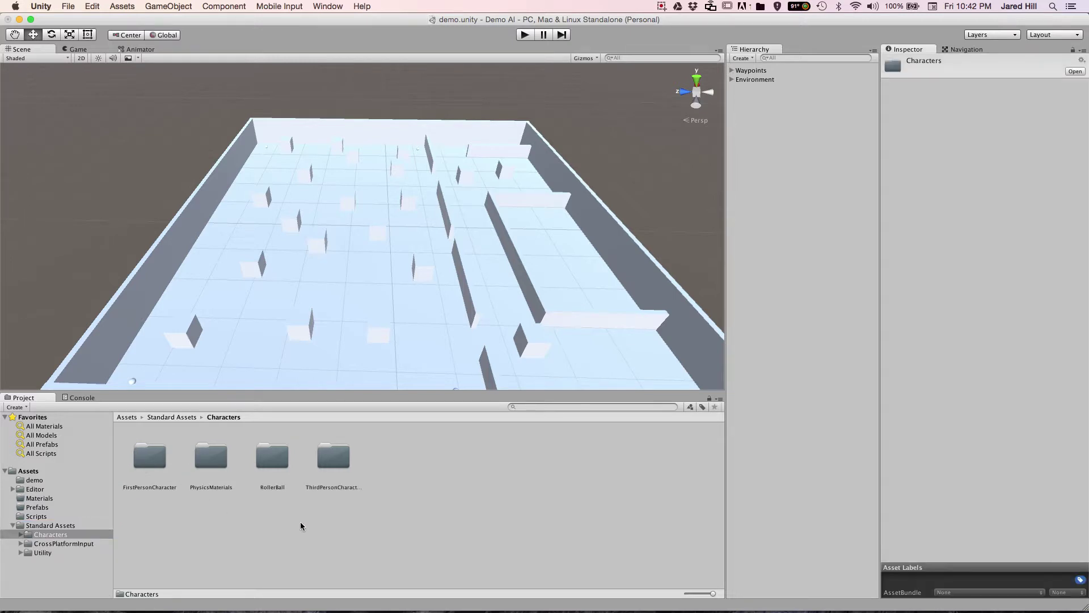
double_click(333, 457)
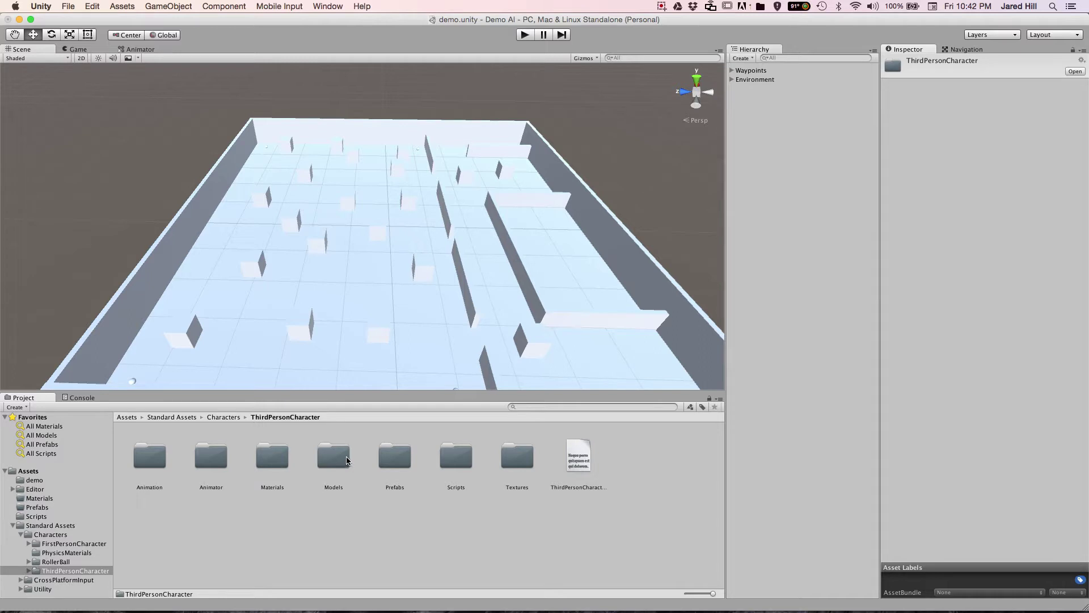
double_click(396, 457)
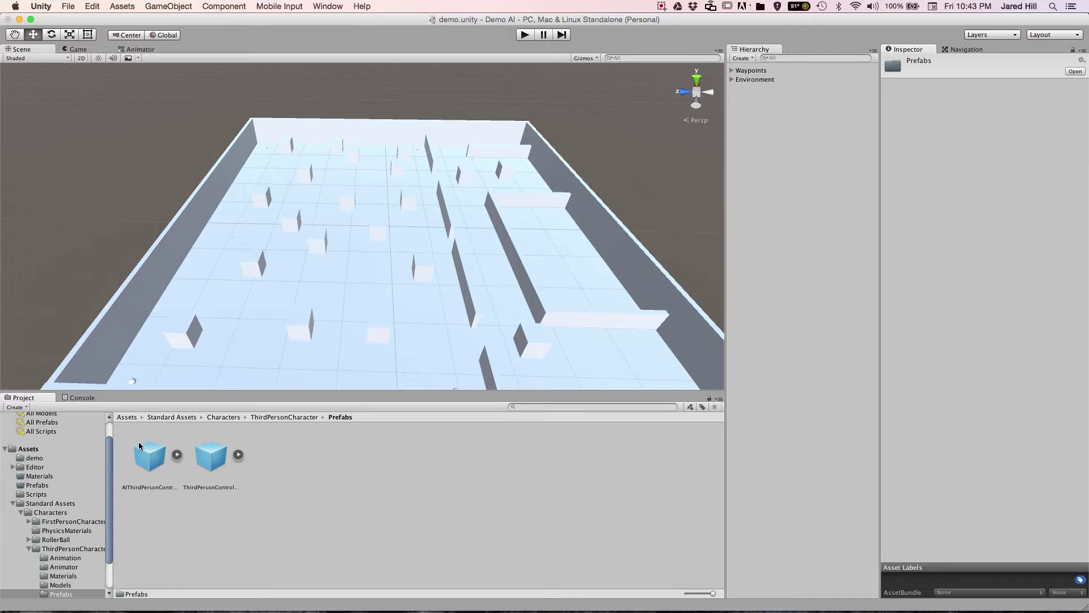
- Place the ThirdPersonController prefab near the arena's far end, beside the long partition walls
left_click_drag(267, 340, 291, 325, "alt")
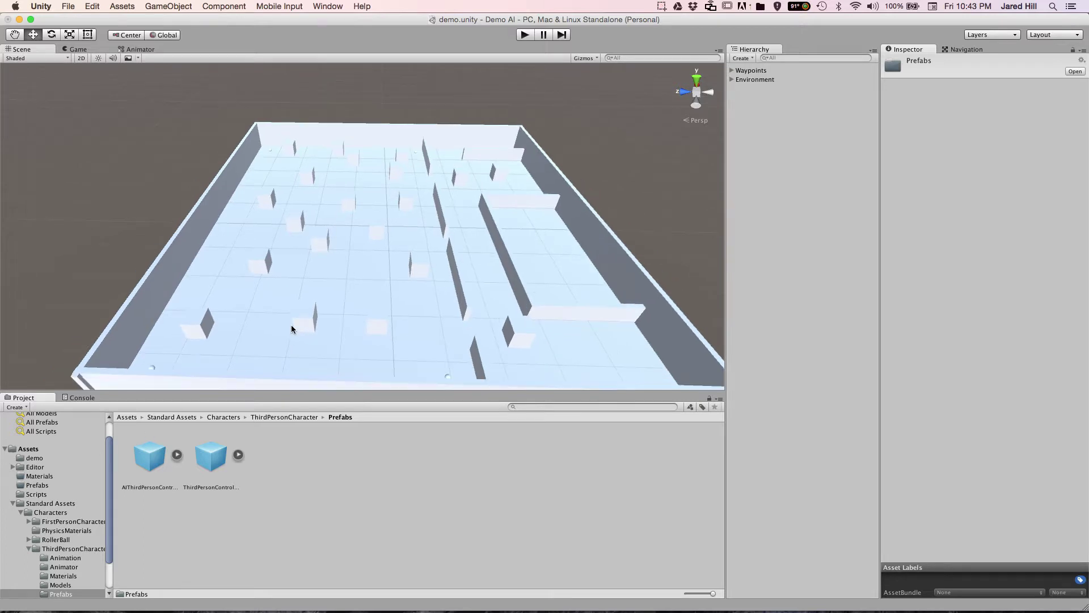
left_click_drag(208, 462, 504, 152)
left_click_drag(428, 171, 357, 274, "alt")
key("f")
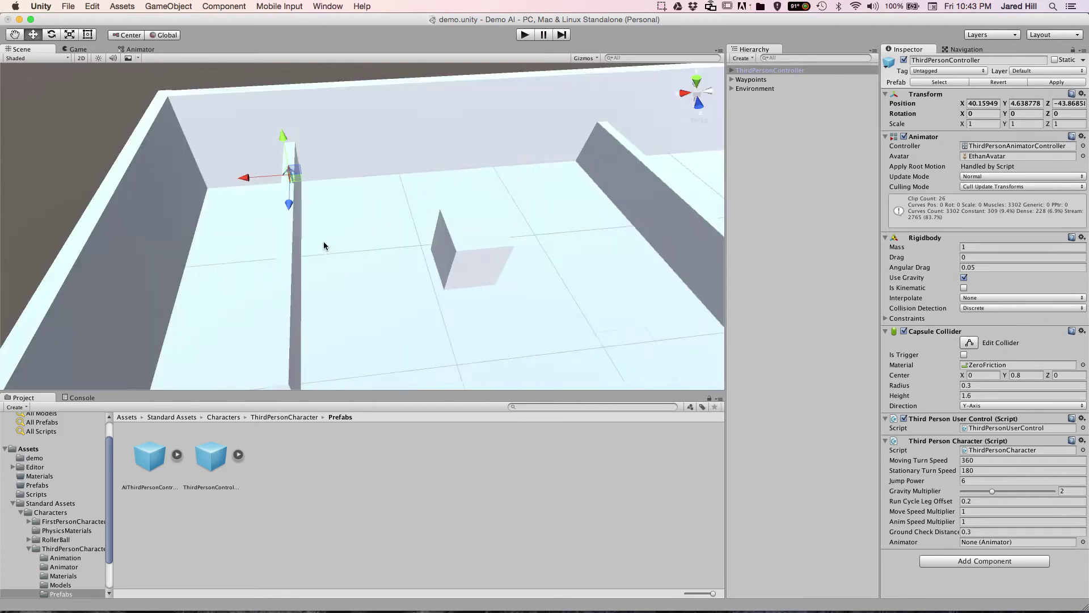
- Move the ThirdPersonController onto the corridor floor between the walls, at about X 45.25, Y 0.03, Z -46.31
left_click_drag(232, 181, 246, 178)
key("f")
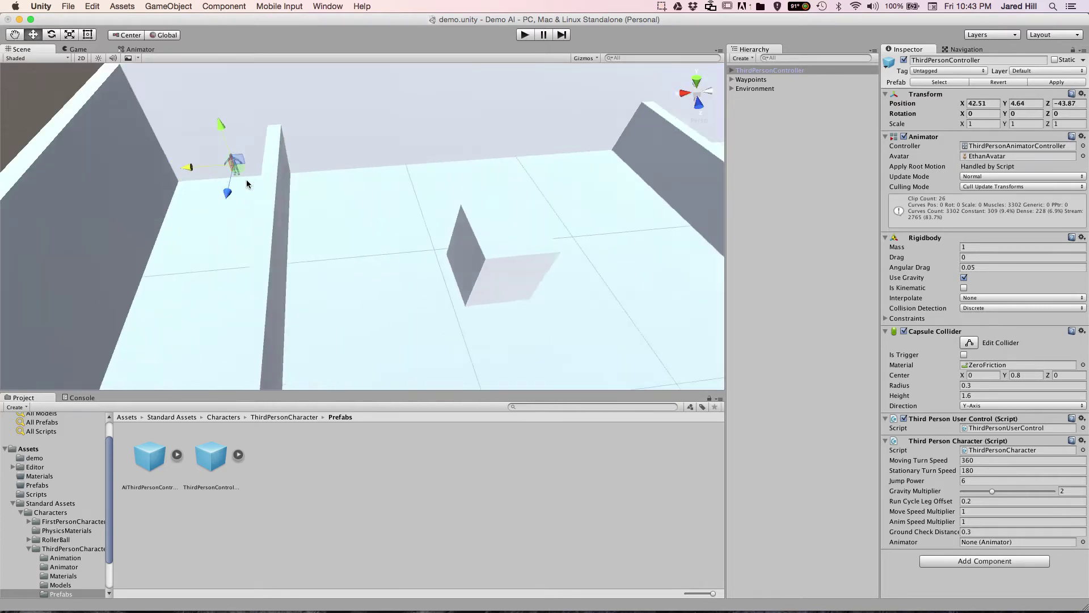
left_click_drag(348, 195, 297, 214)
key("f")
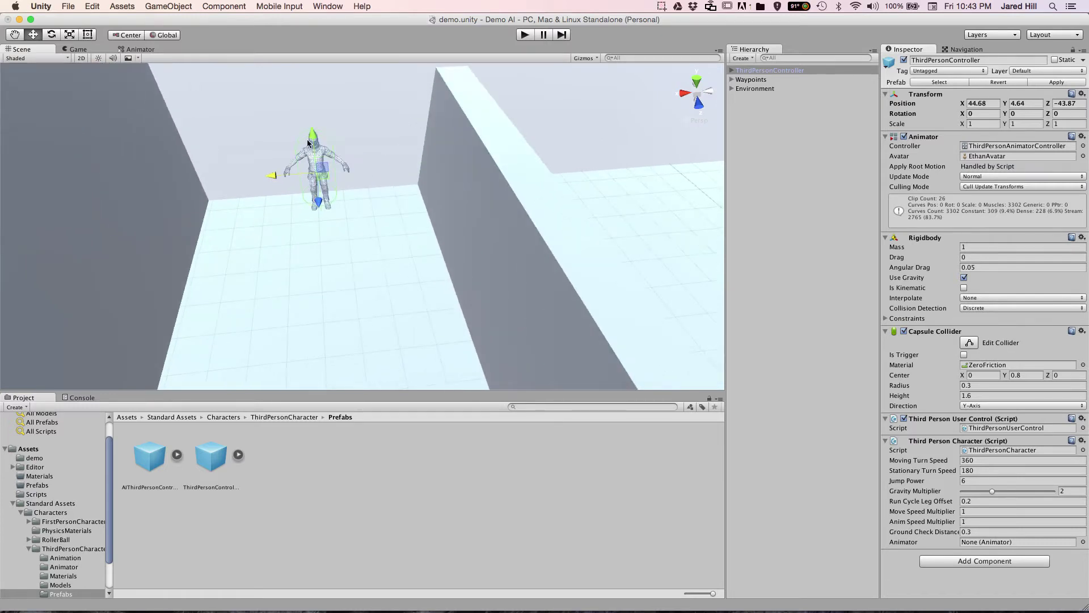
left_click_drag(313, 141, 425, 258)
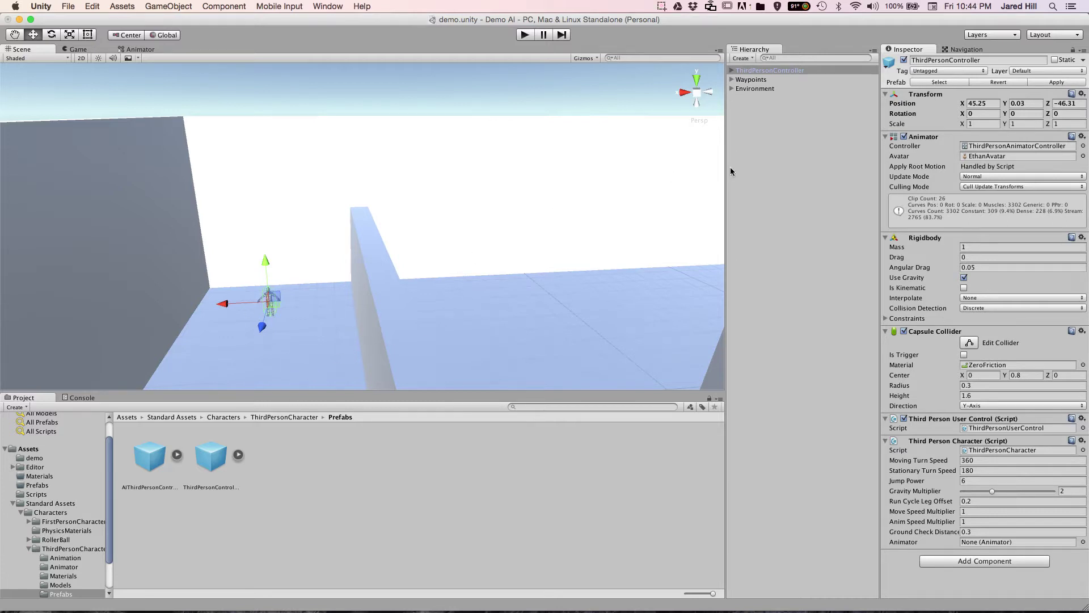
- Add a new camera to the scene and tag it MainCamera
left_click(173, 6)
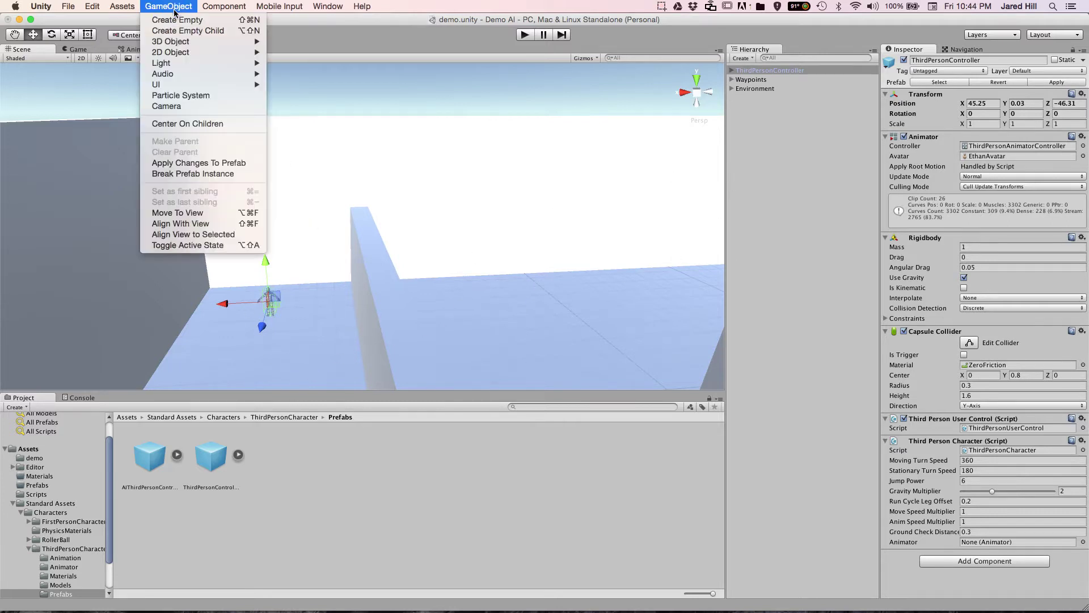
left_click(207, 106)
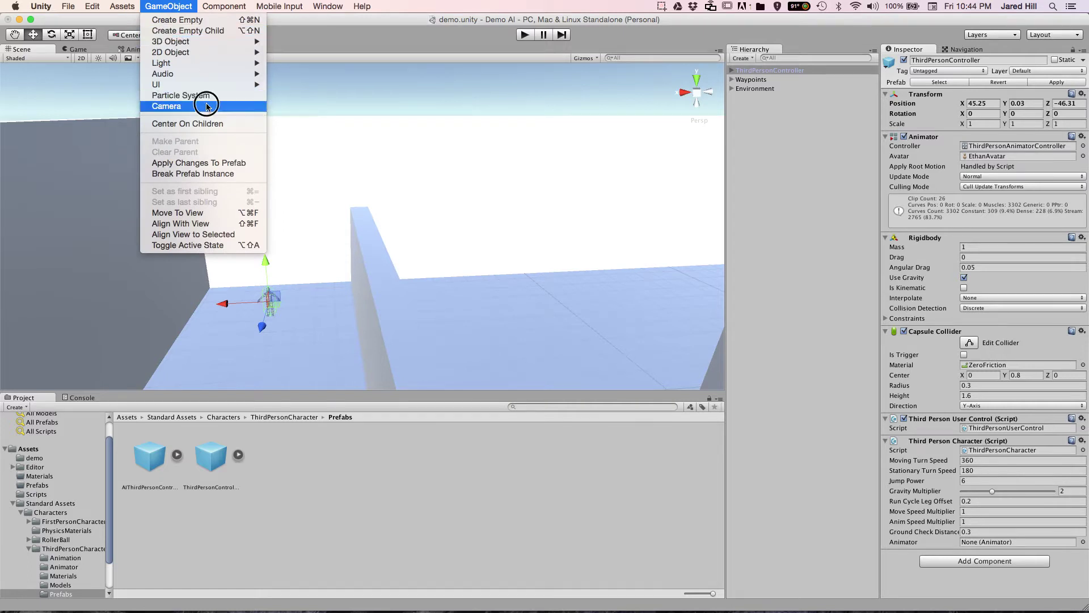
left_click(771, 100)
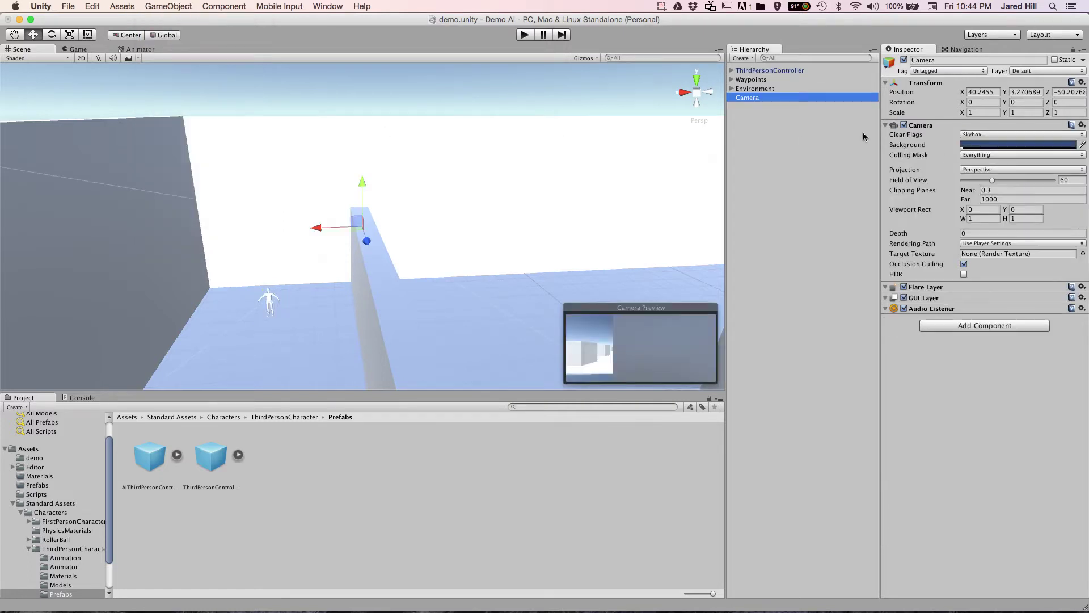
left_click(943, 70)
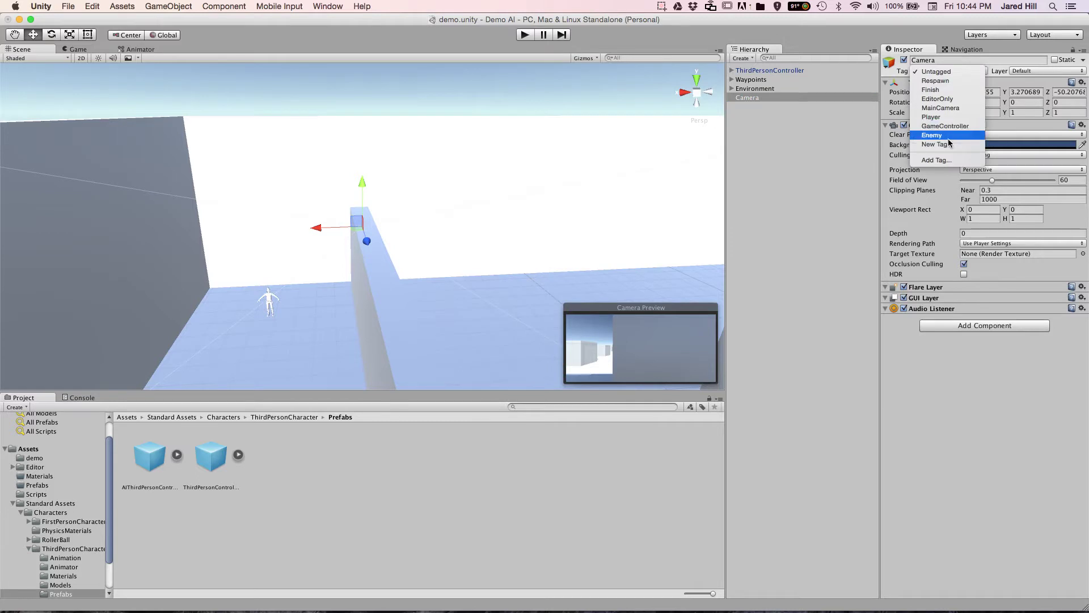
left_click(943, 108)
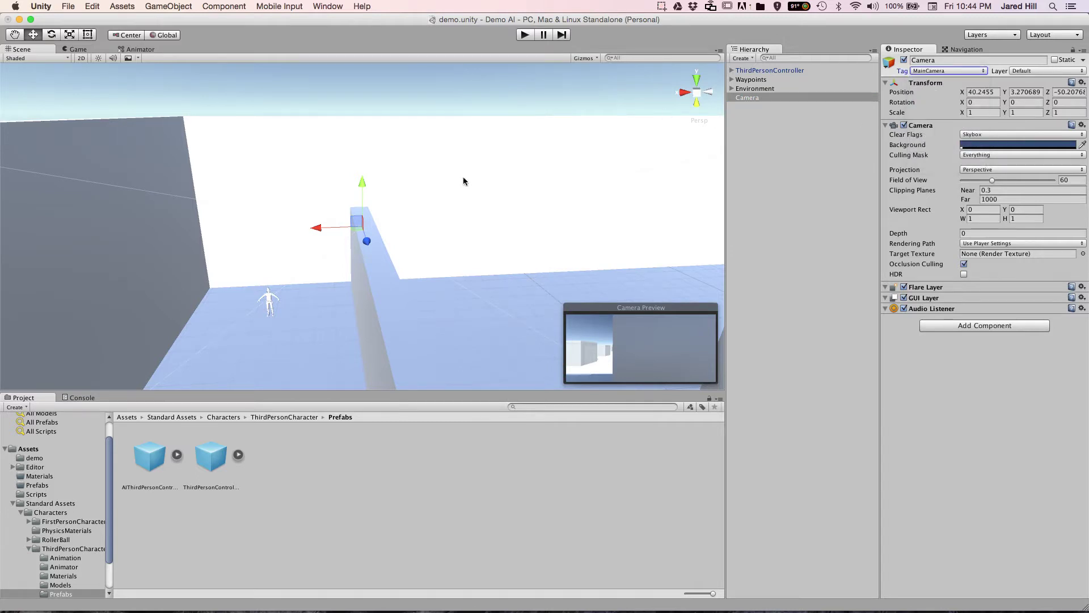
- Move the camera just behind and above the player character, to about X 45.25, Y 1.74, Z -47.43
left_click_drag(316, 228, 237, 238)
left_click_drag(269, 202, 280, 223)
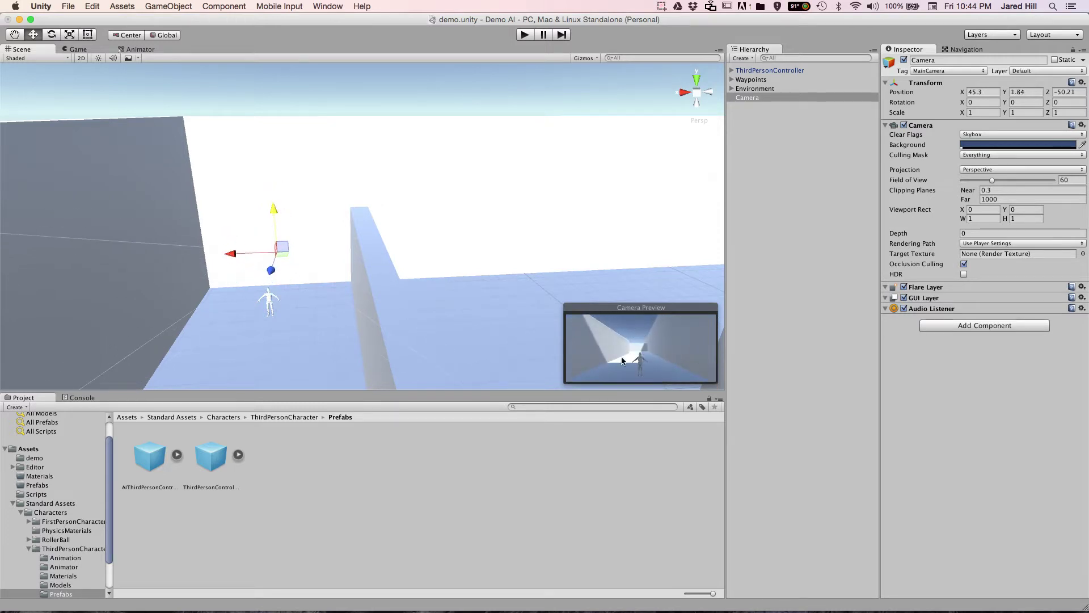
scroll(199, 275, "up", 5)
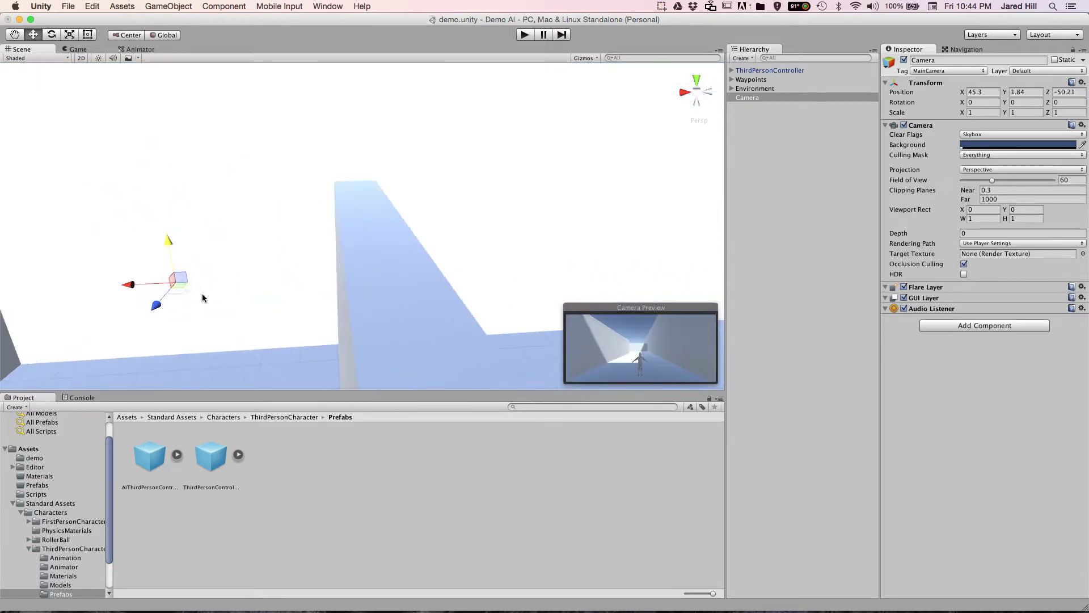
key("f")
left_click(339, 212)
left_click_drag(339, 212, 345, 241)
left_click_drag(342, 187, 342, 194)
left_click_drag(345, 247, 344, 253)
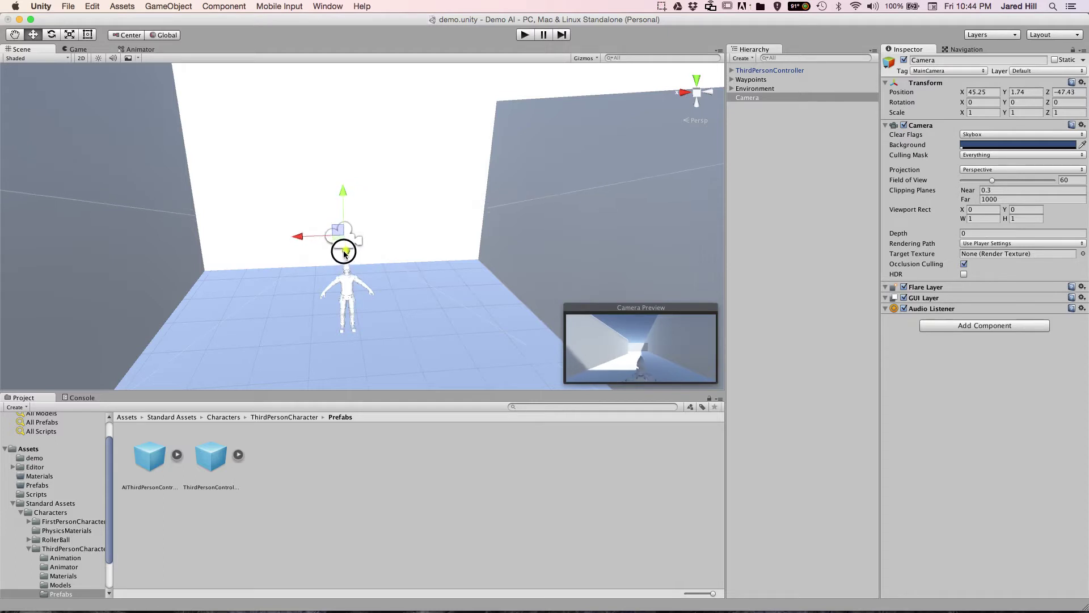
- Tilt the camera down toward the player character by about 8.5 degrees around X
key("e")
left_click_drag(352, 222, 353, 233)
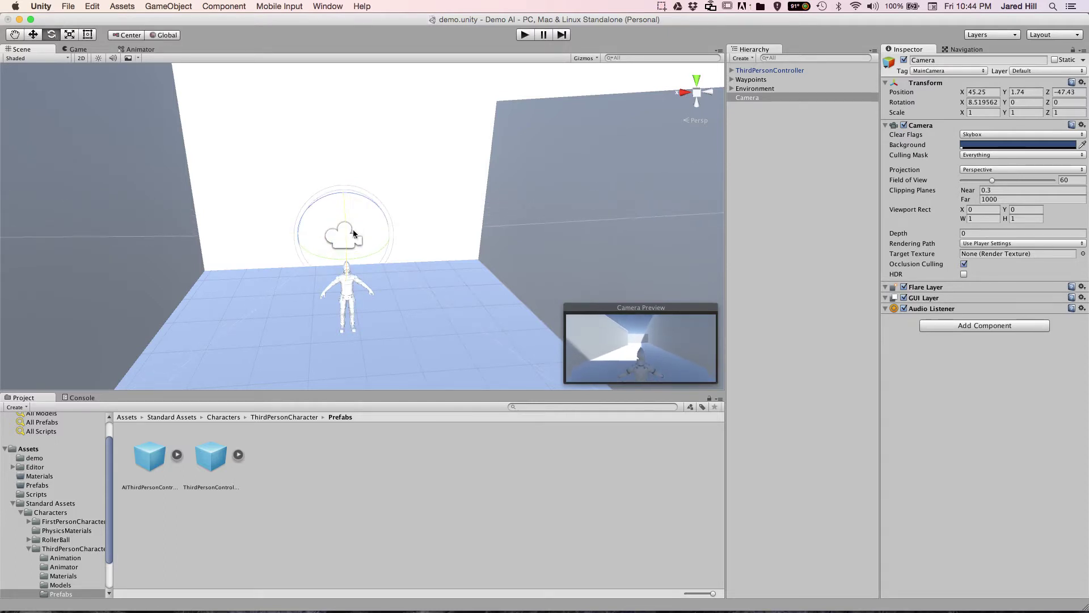
key("w")
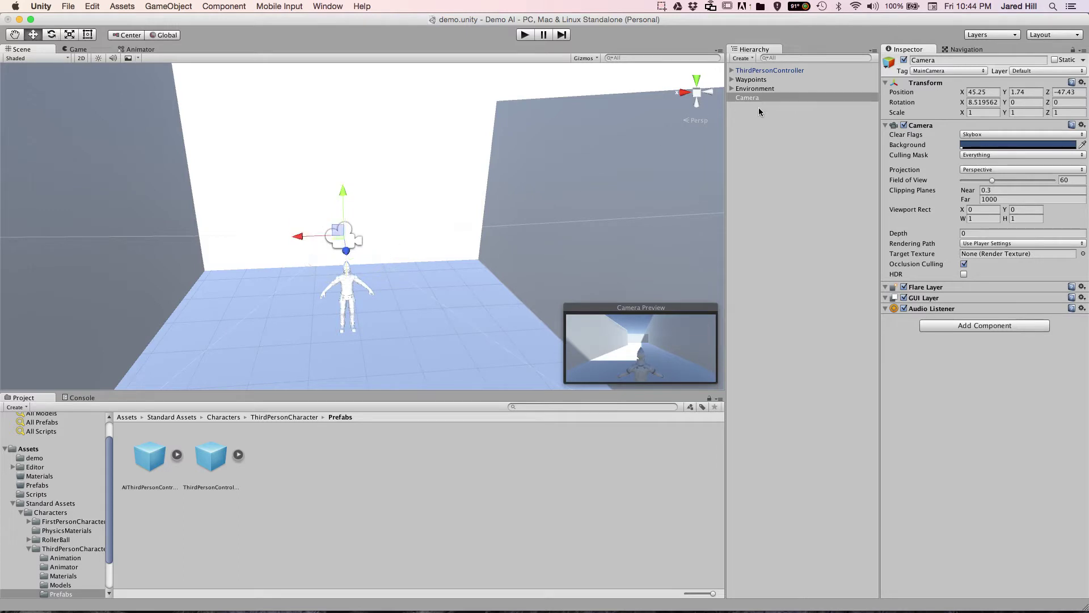
- Make the camera a child of ThirdPersonController in the scene hierarchy
left_click(732, 70)
left_click_drag(754, 126, 763, 101)
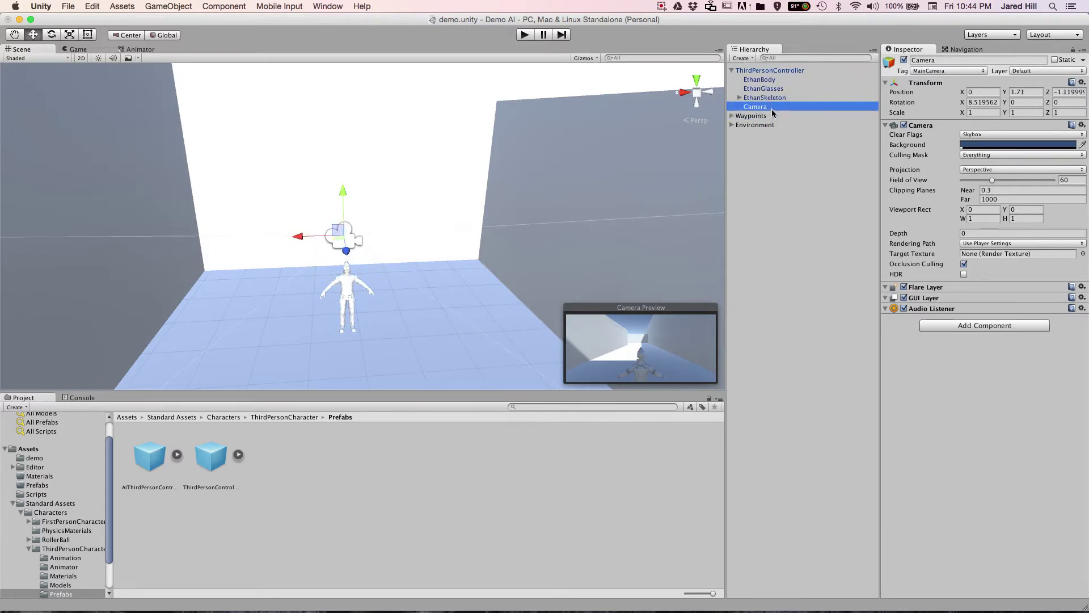
left_click(731, 70)
- Place the AIThirdPersonController prefab on the open floor among the arena's block obstacles
scroll(305, 308, "down", 1)
scroll(305, 308, "down", 10)
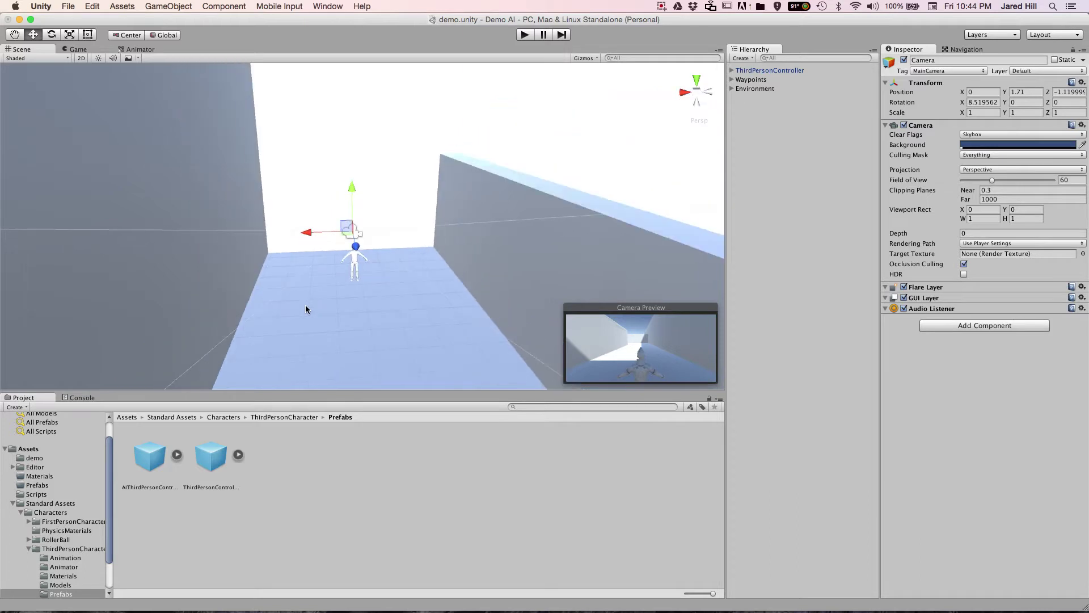
middle_click_drag(426, 259, 233, 248)
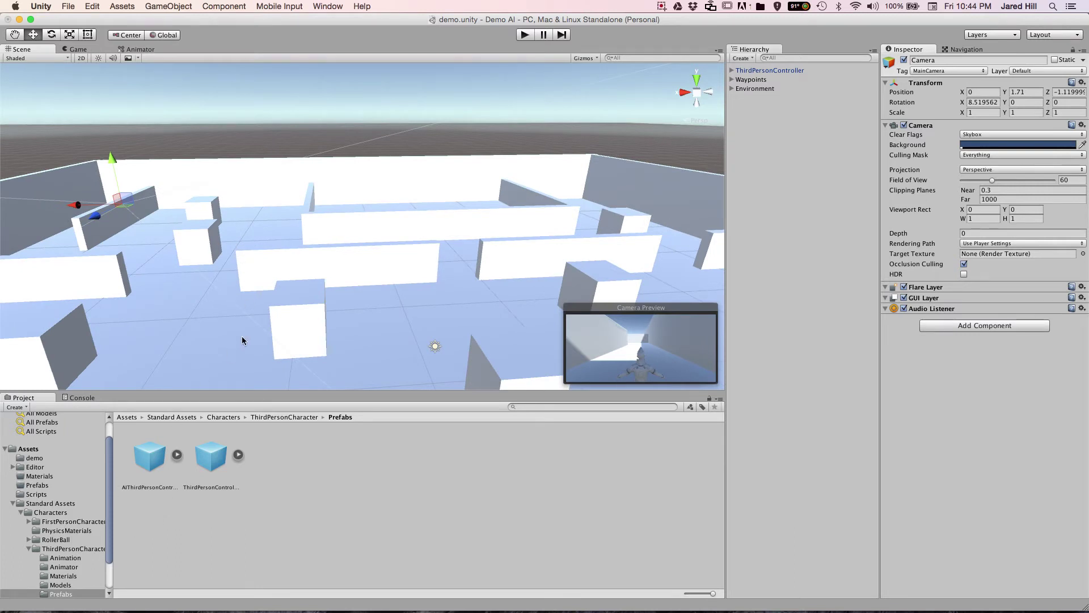
scroll(246, 283, "up", 5)
left_click_drag(149, 457, 373, 341)
- Examine the AI character's placement in the whole arena and its model up close
scroll(405, 331, "up", 4)
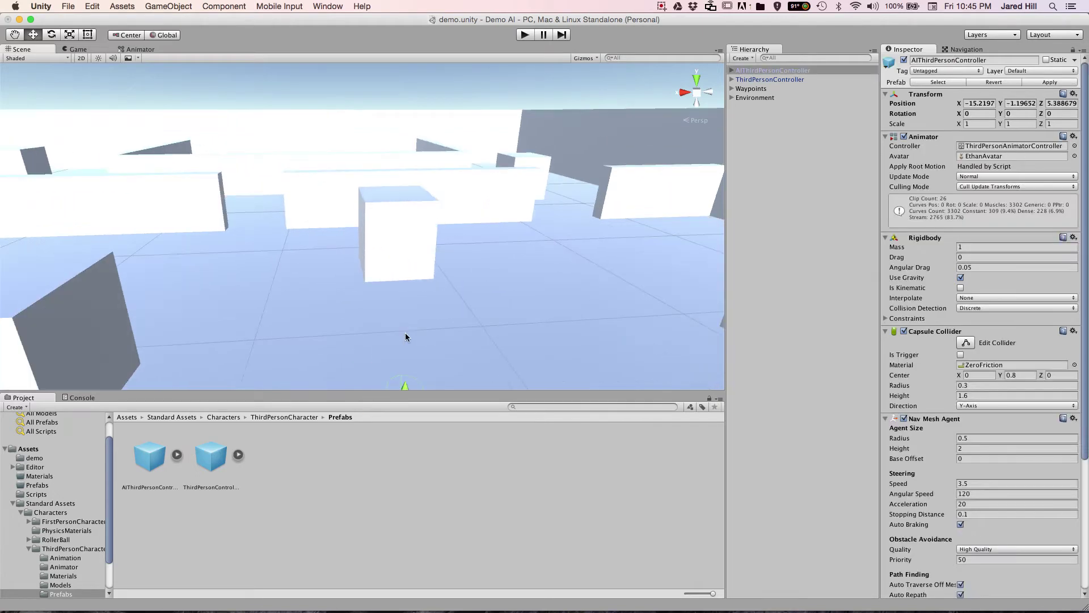
scroll(403, 342, "down", 10)
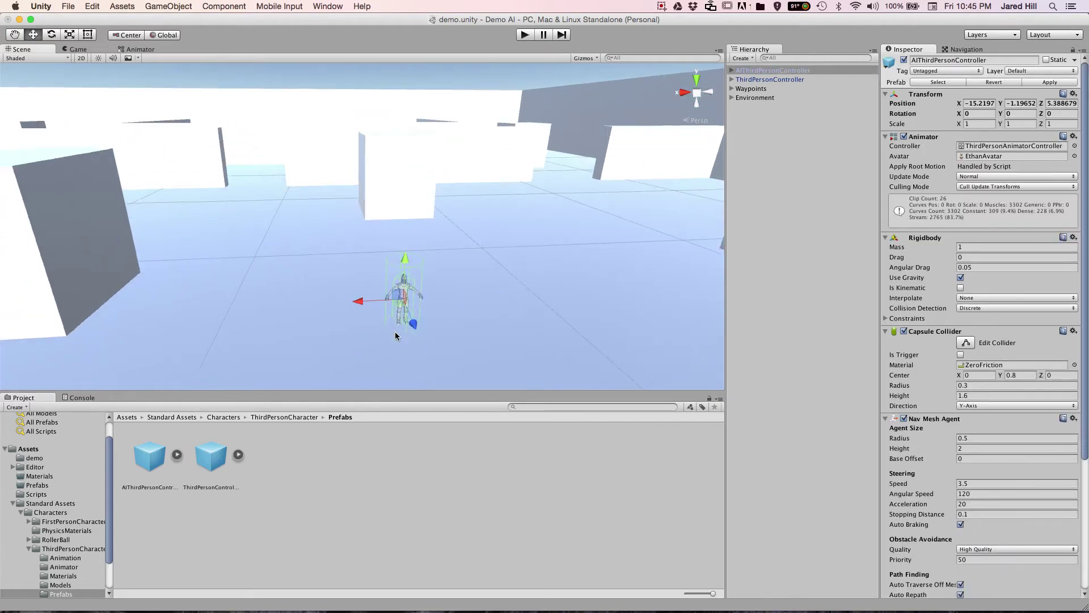
scroll(395, 334, "down", 5)
left_click_drag(395, 334, 563, 347, "alt")
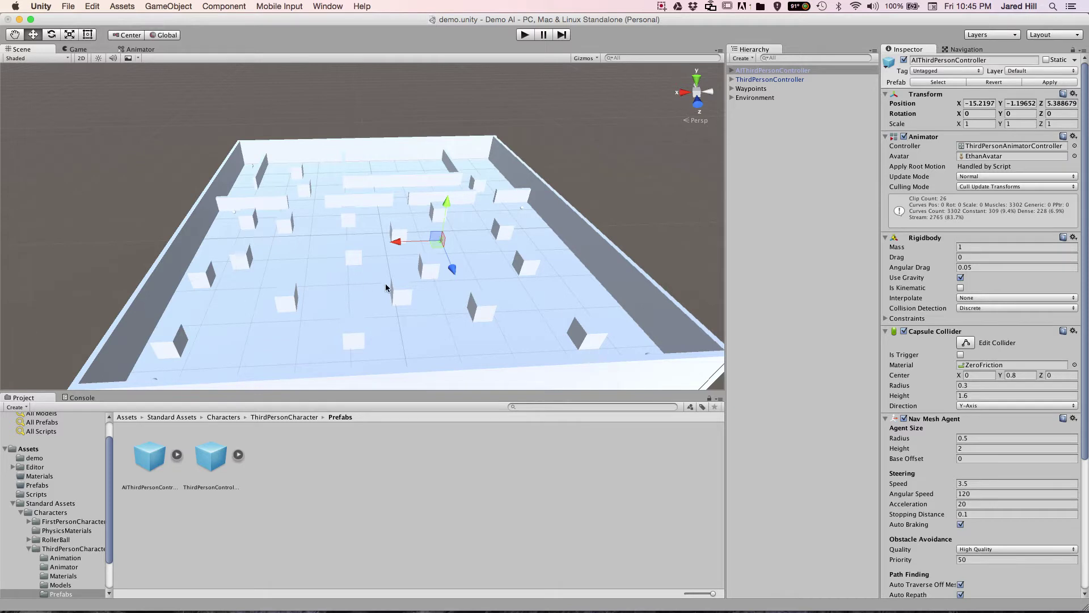
scroll(498, 272, "up", 5)
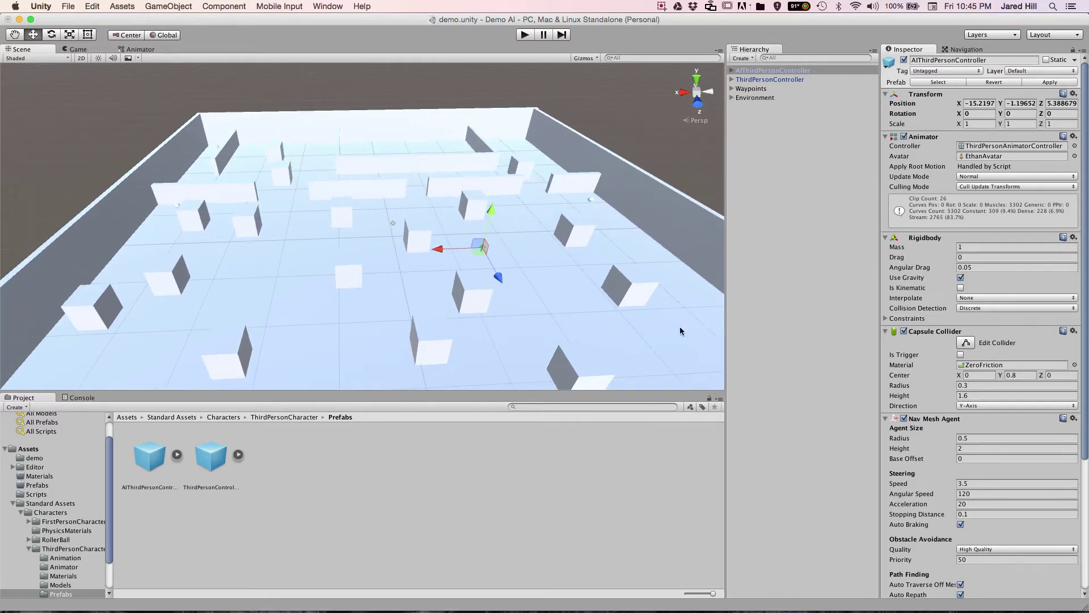
middle_click_drag(576, 314, 472, 336)
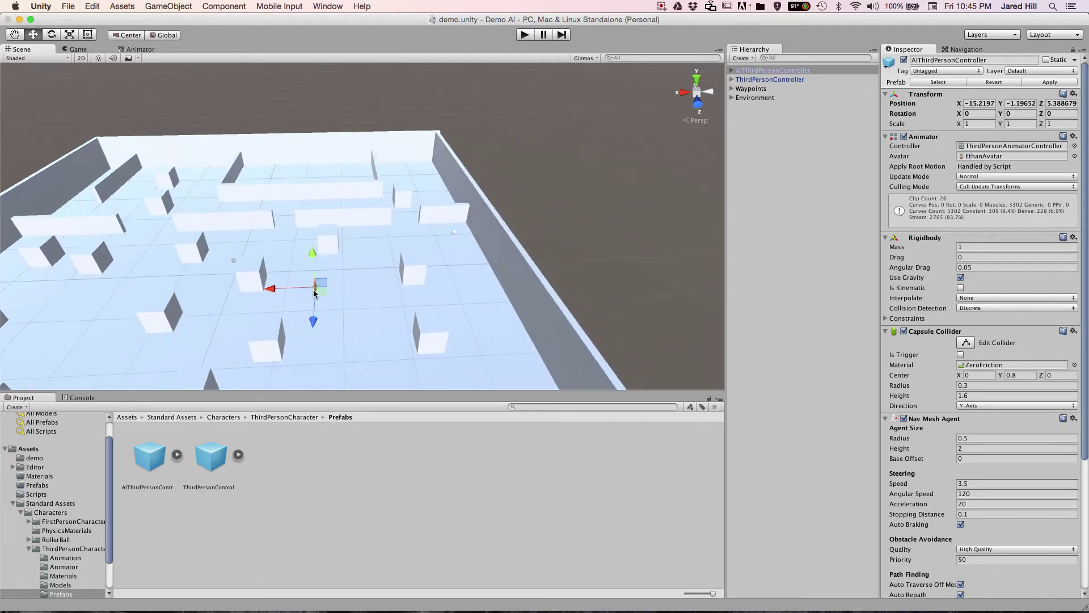
scroll(315, 292, "up", 5)
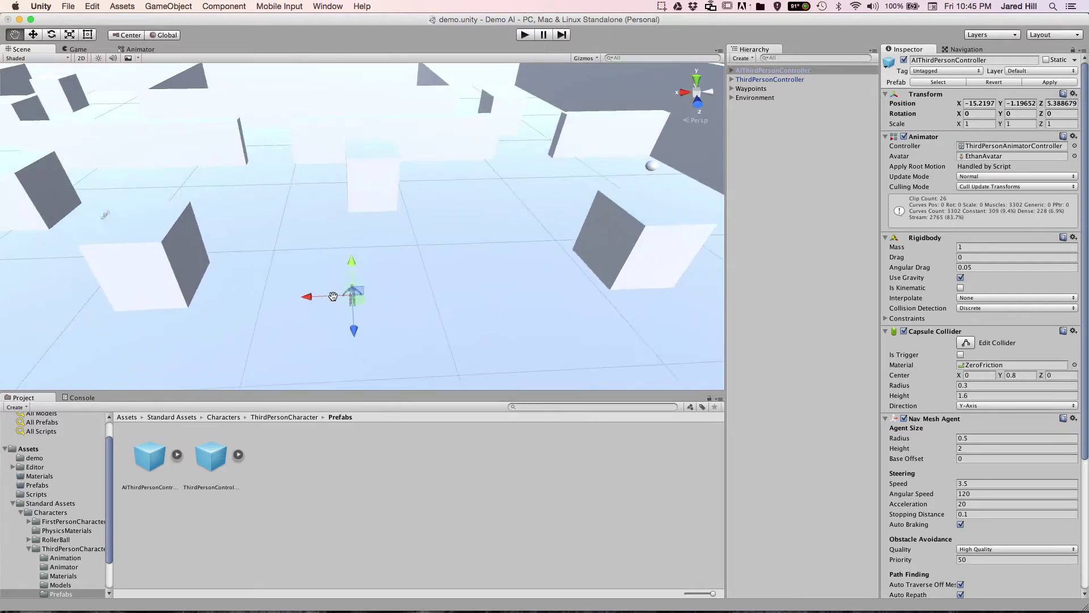
key("w")
key("f")
left_click_drag(393, 301, 389, 248, "alt")
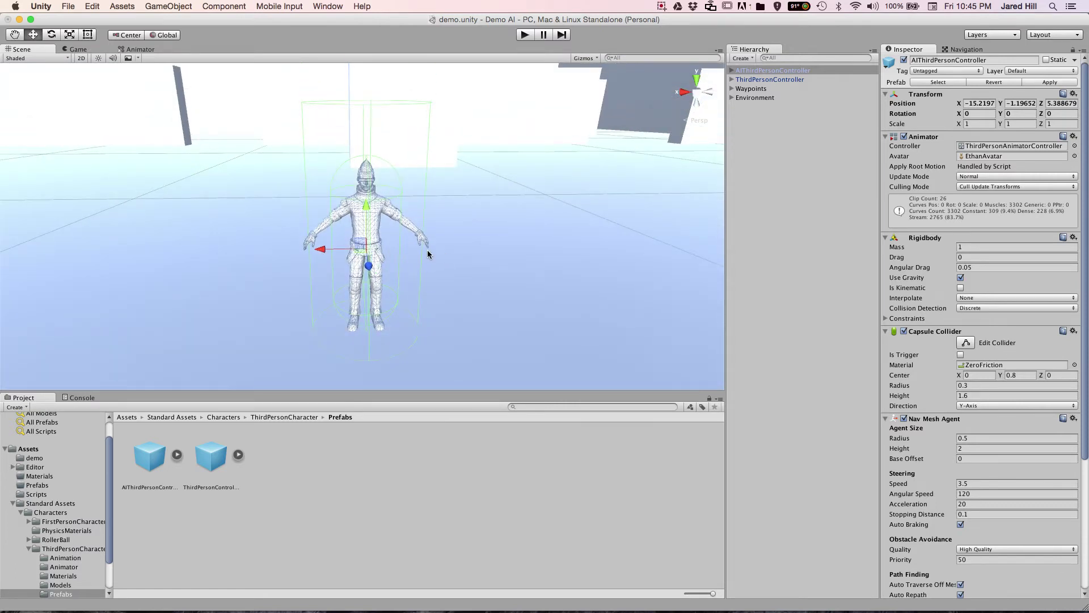
scroll(423, 241, "up", 3)
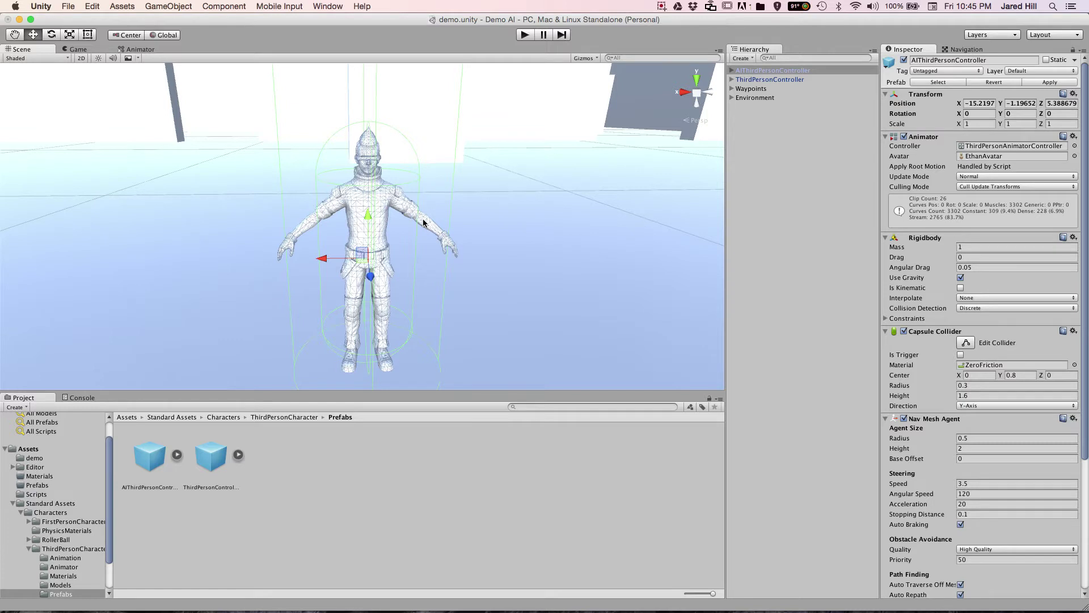
- Create a new material named basicAIBody in the project's Assets > Materials folder
left_click(51, 477)
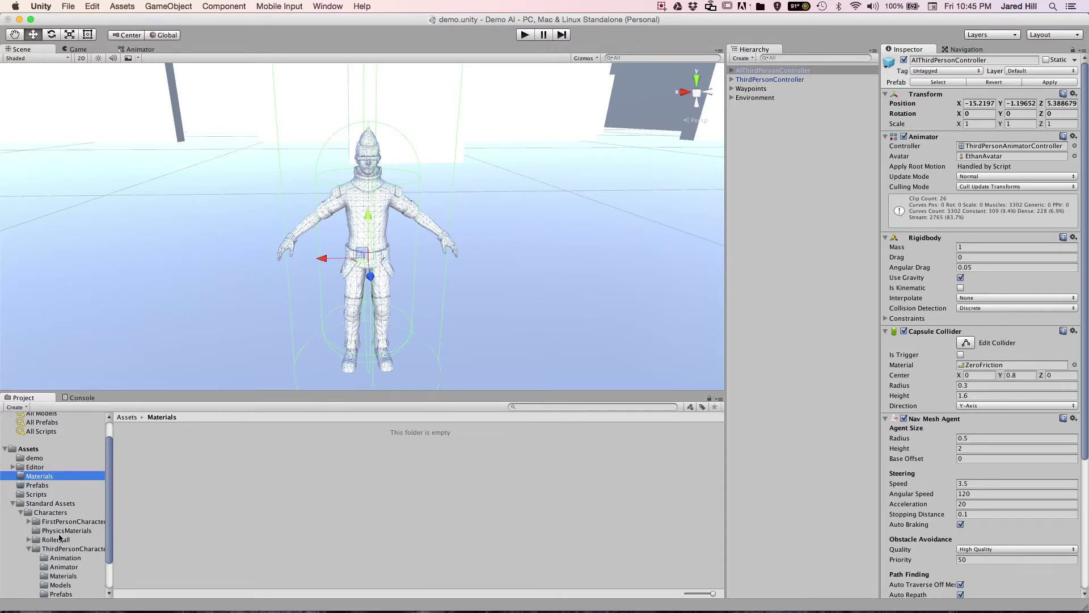
right_click(225, 481)
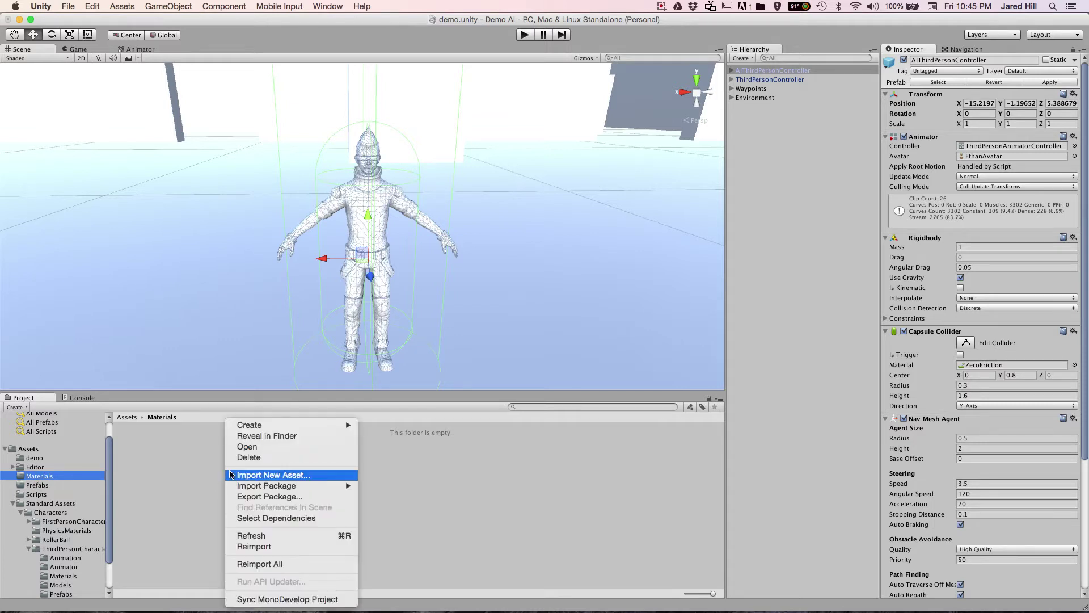
left_click(174, 530)
left_click(254, 475)
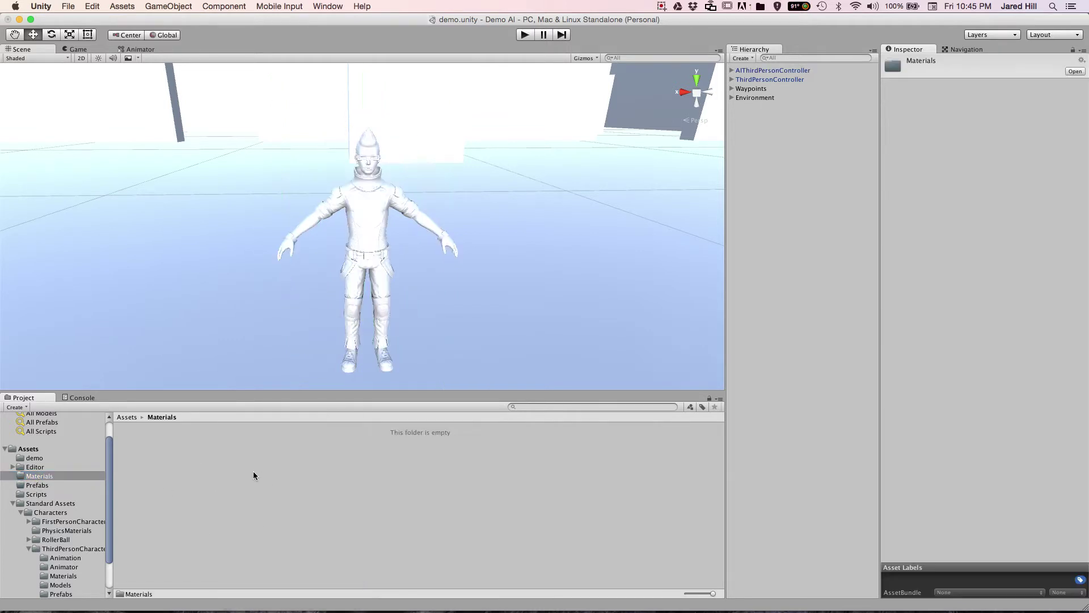
right_click(200, 455)
mouse_move(279, 425)
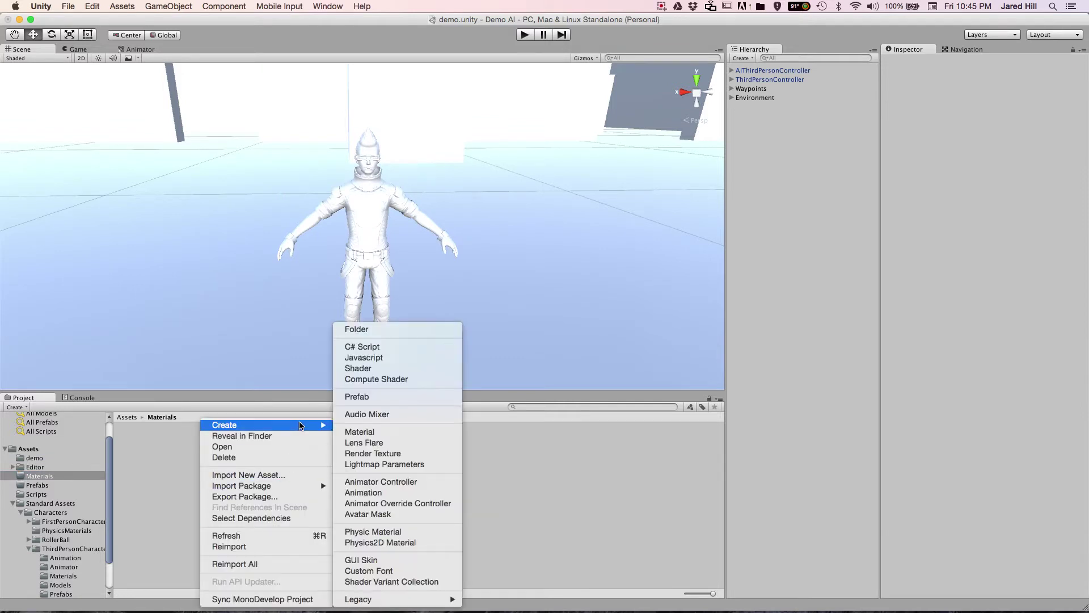
left_click(360, 431)
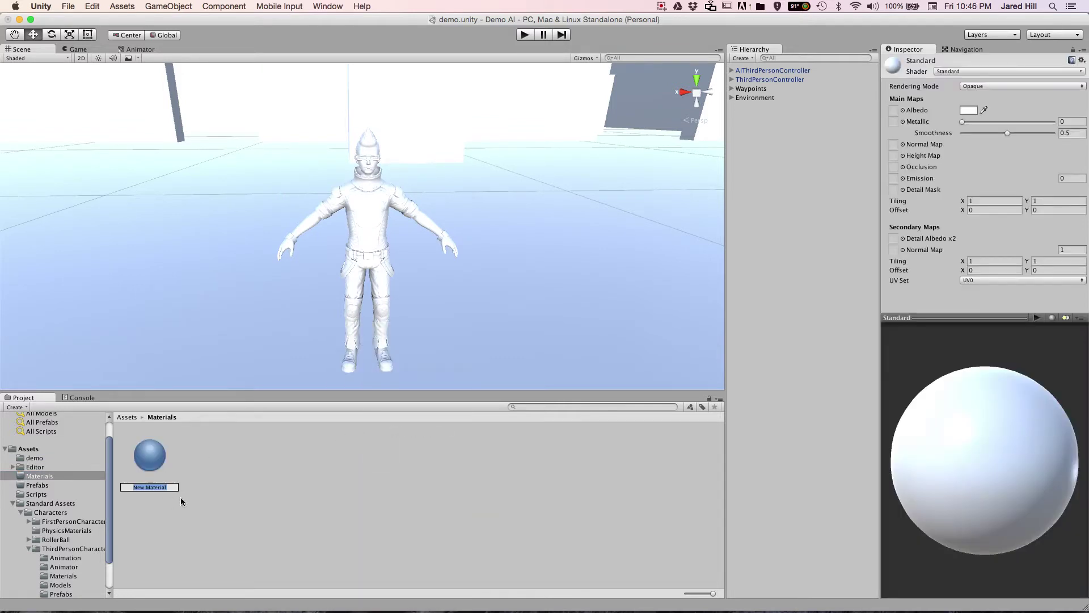
type("basicAIBody")
key("Return")
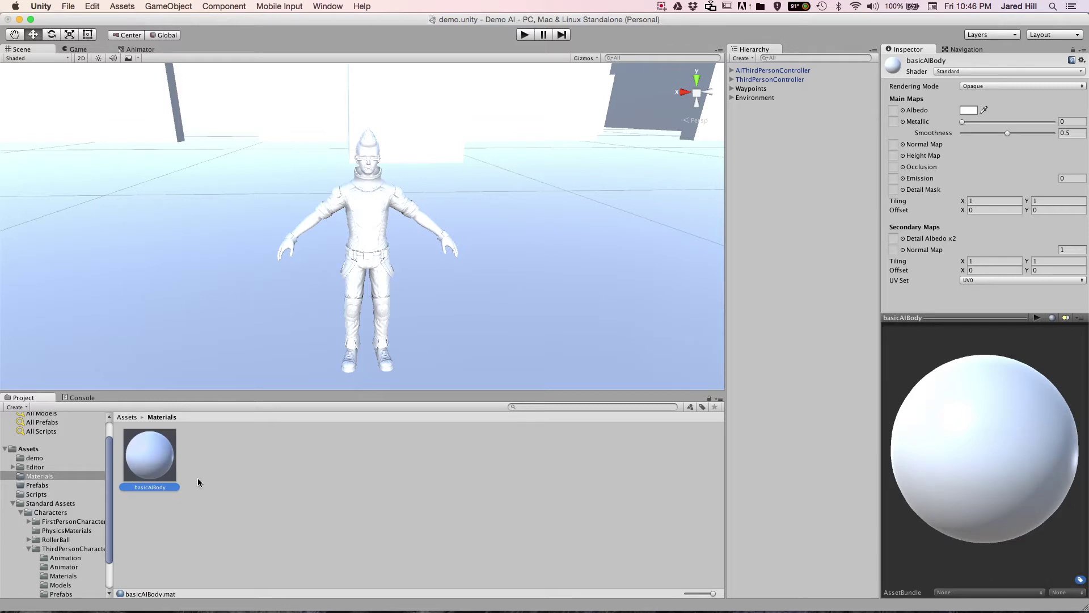
- Give basicAIBody the Standard (Specular setup) shader and a dark red albedo colour of about RGB 161, 8, 8
left_click(964, 71)
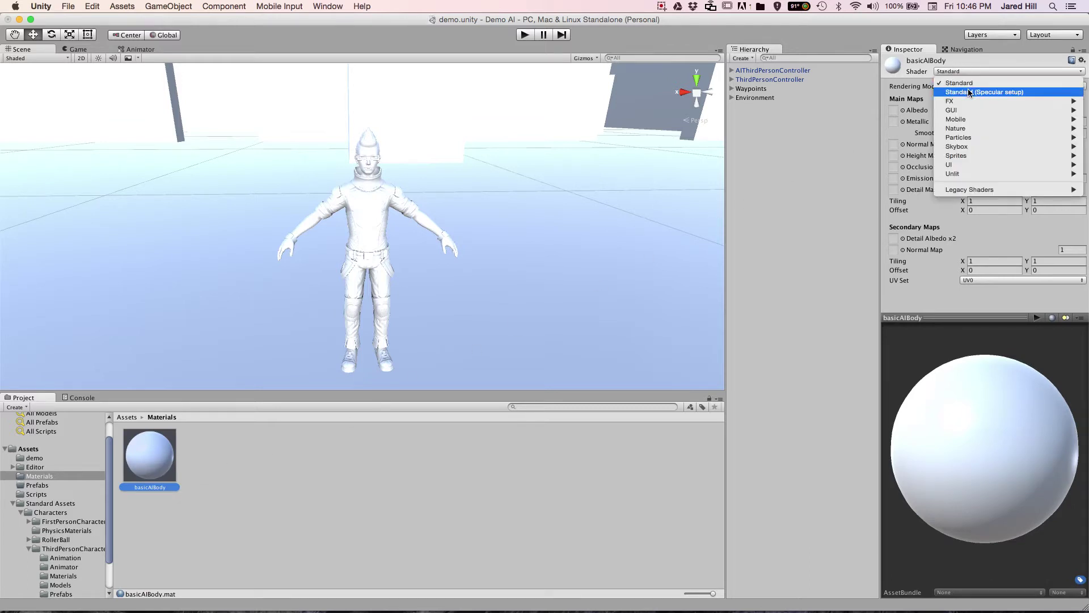
left_click(970, 92)
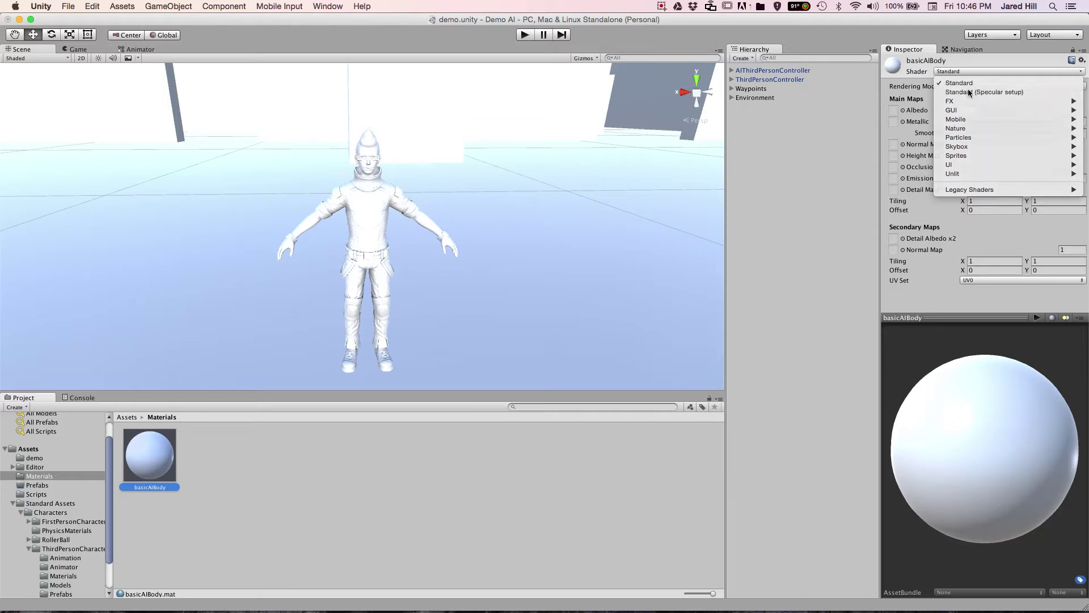
left_click(972, 112)
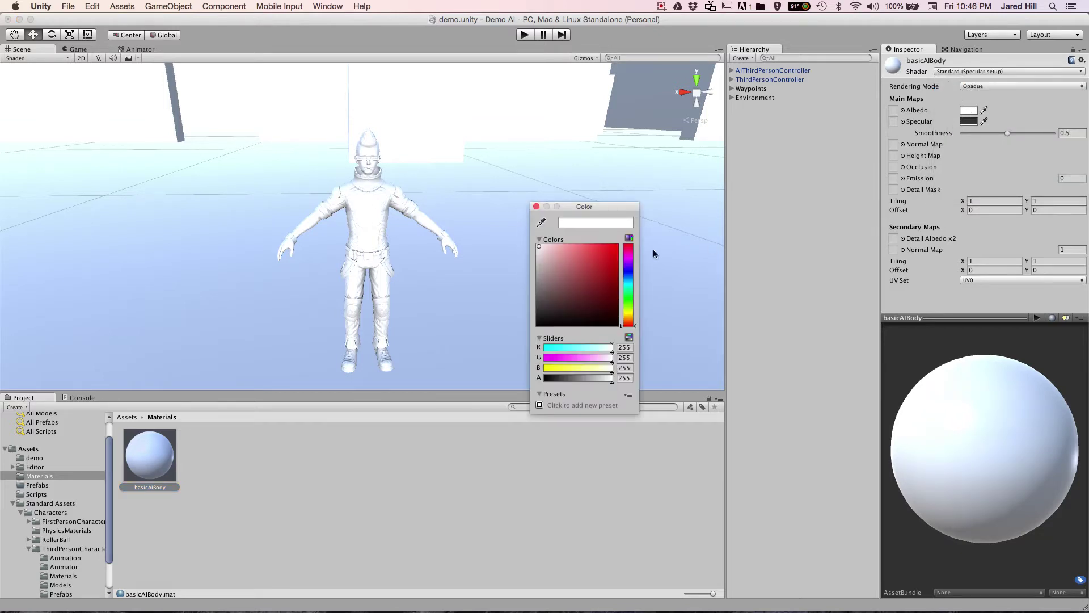
left_click_drag(599, 253, 612, 276)
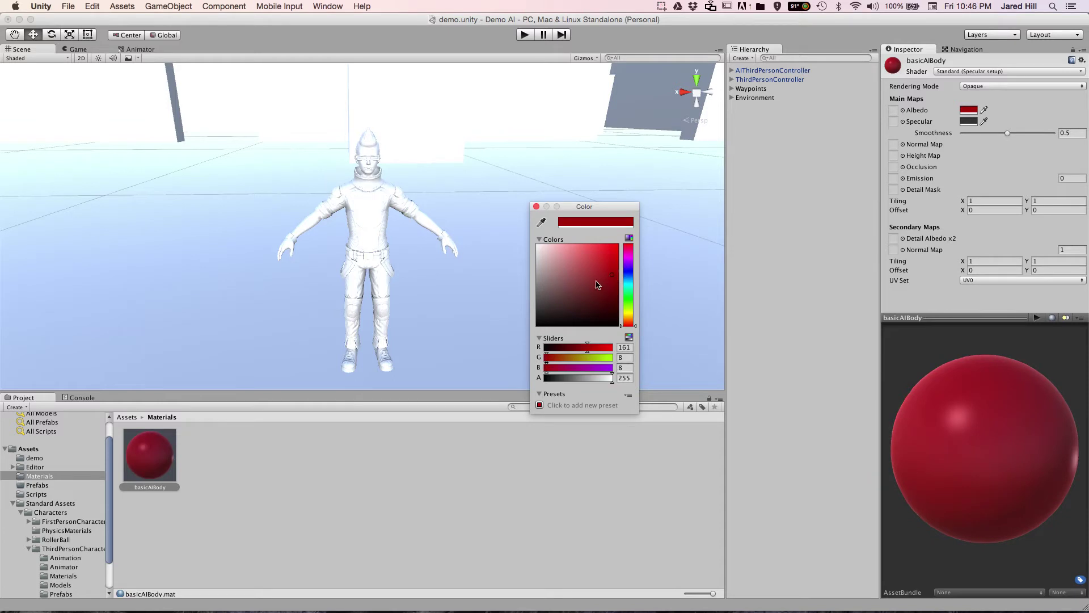
left_click(536, 206)
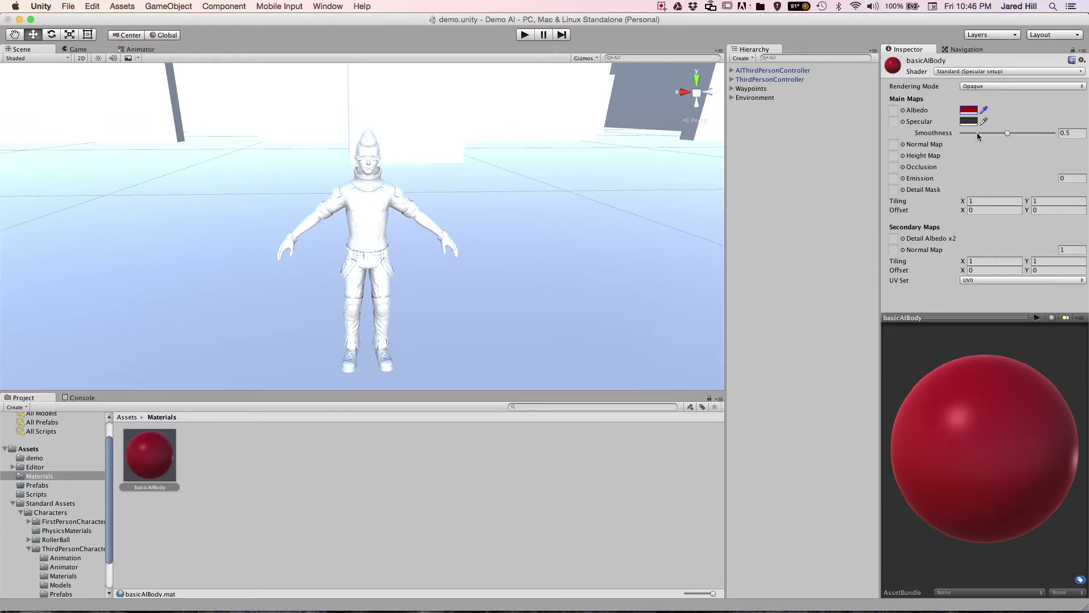
- Assign the EthanNormals texture as basicAIBody's main normal map and the Ethan occlusion texture as its occlusion map
left_click(896, 145)
left_click(902, 144)
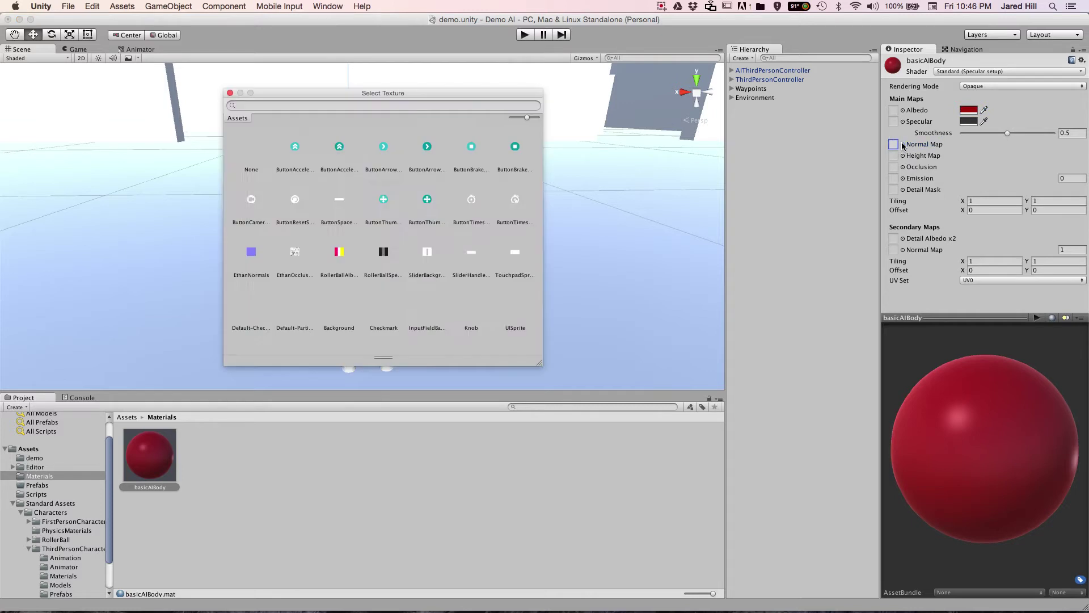
left_click(253, 261)
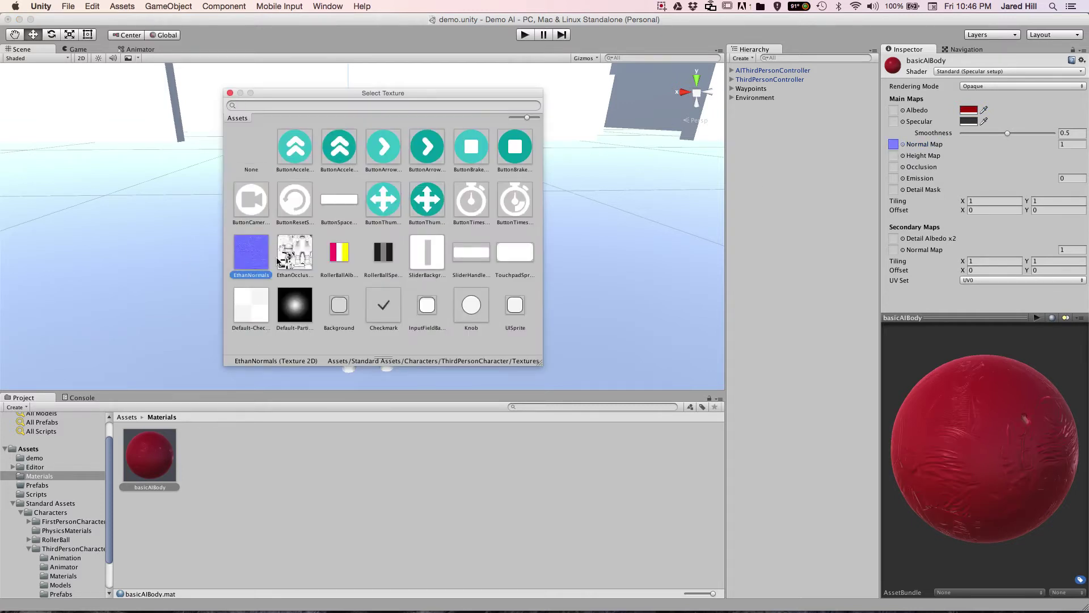
double_click(258, 267)
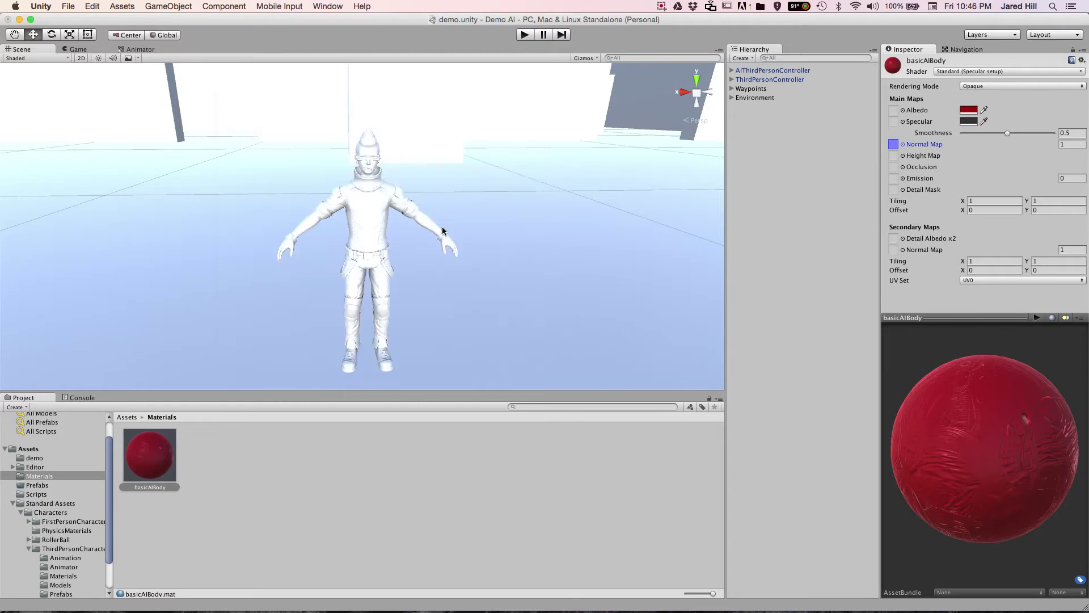
left_click(903, 167)
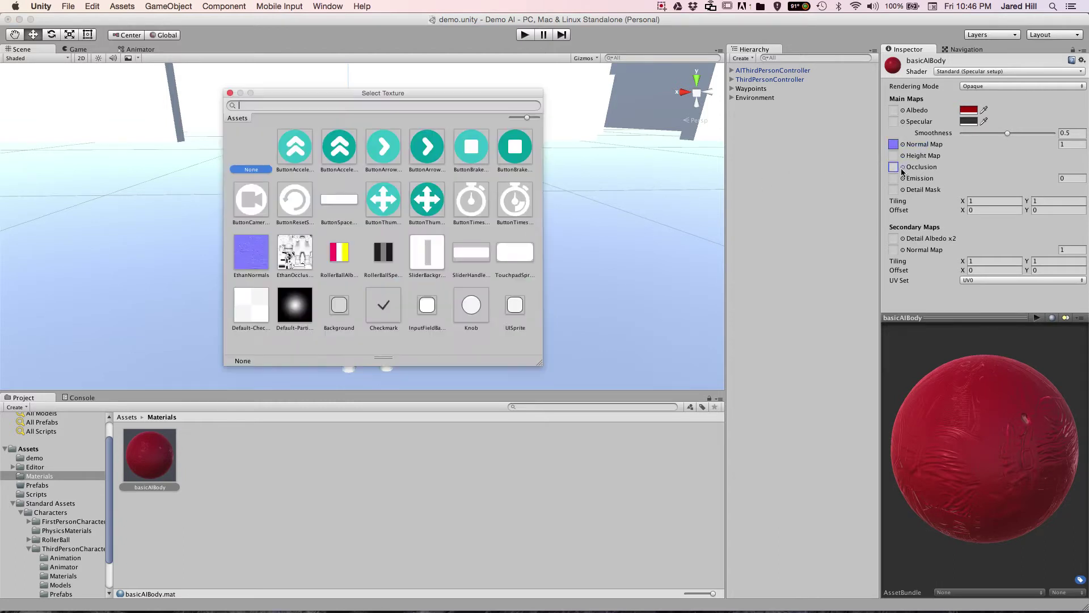
double_click(309, 260)
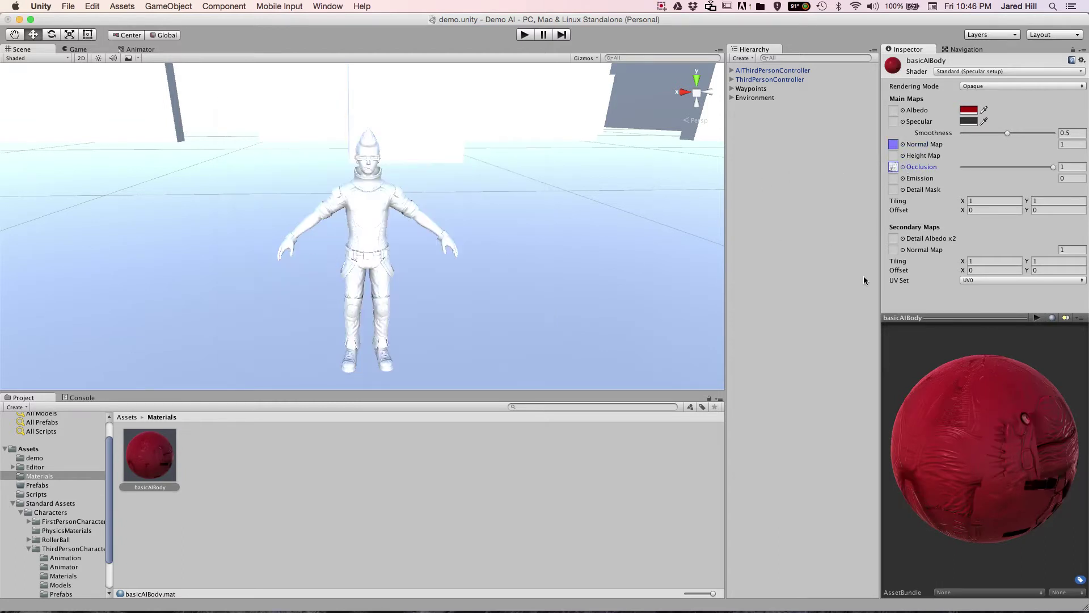
- Create a second material named basicAIGlasses in the Materials folder
right_click(196, 419)
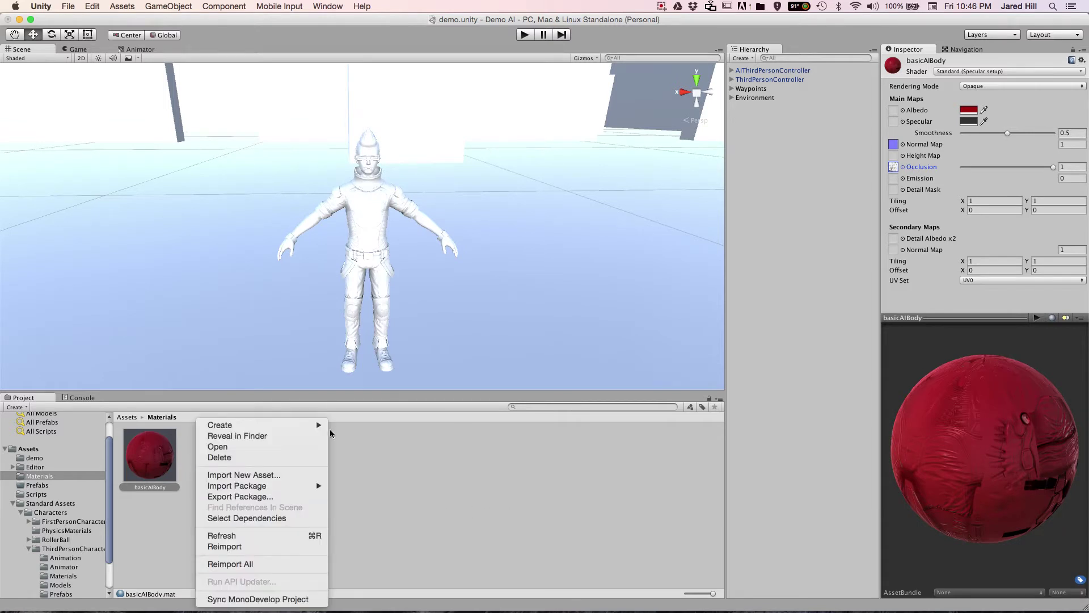
mouse_move(318, 427)
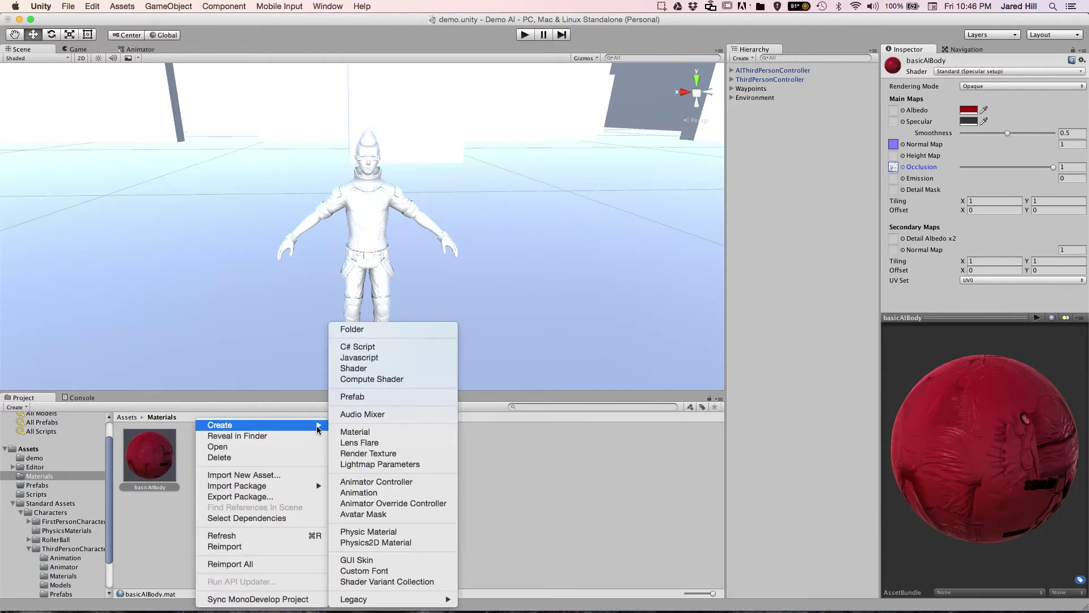
left_click(377, 433)
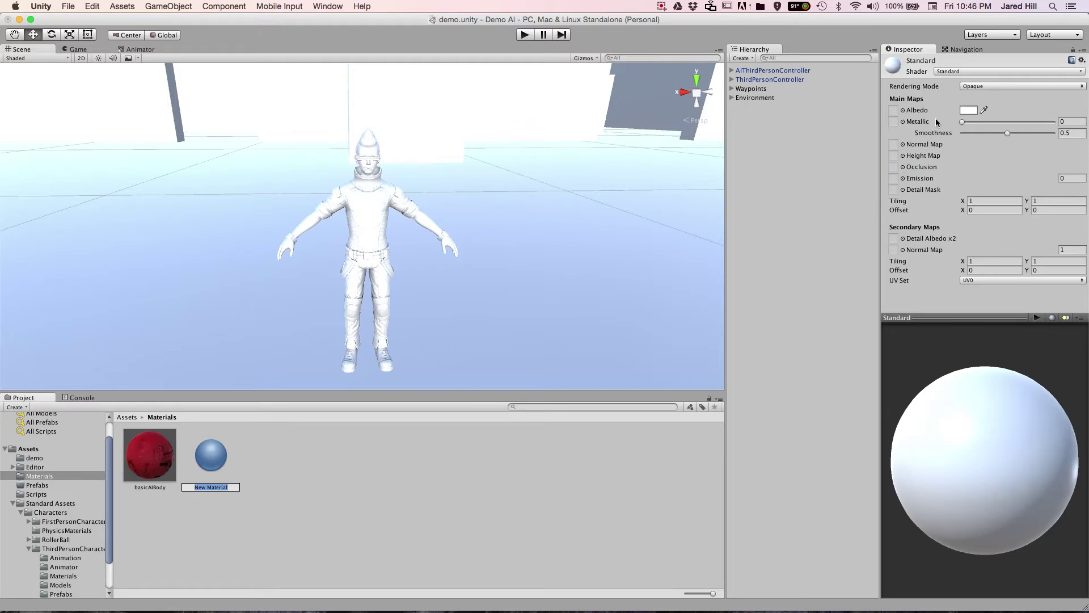
type("basicAIGlasses")
key("Return")
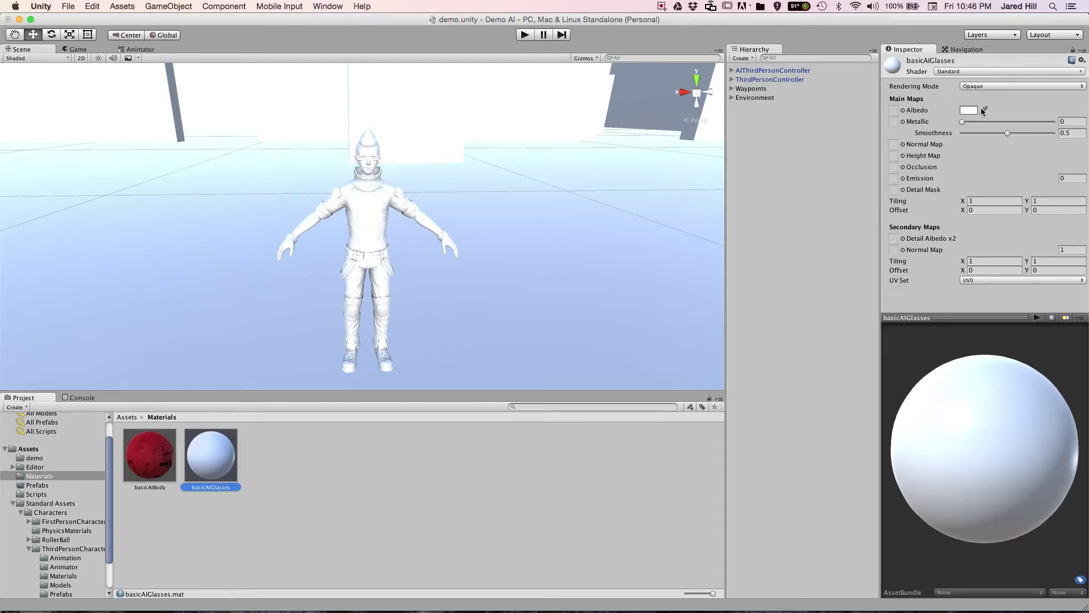
- Set basicAIGlasses to a bright red albedo of about RGB 234, 0, 0 with a metallic value of 0.75
left_click(969, 110)
left_click_drag(602, 268, 617, 255)
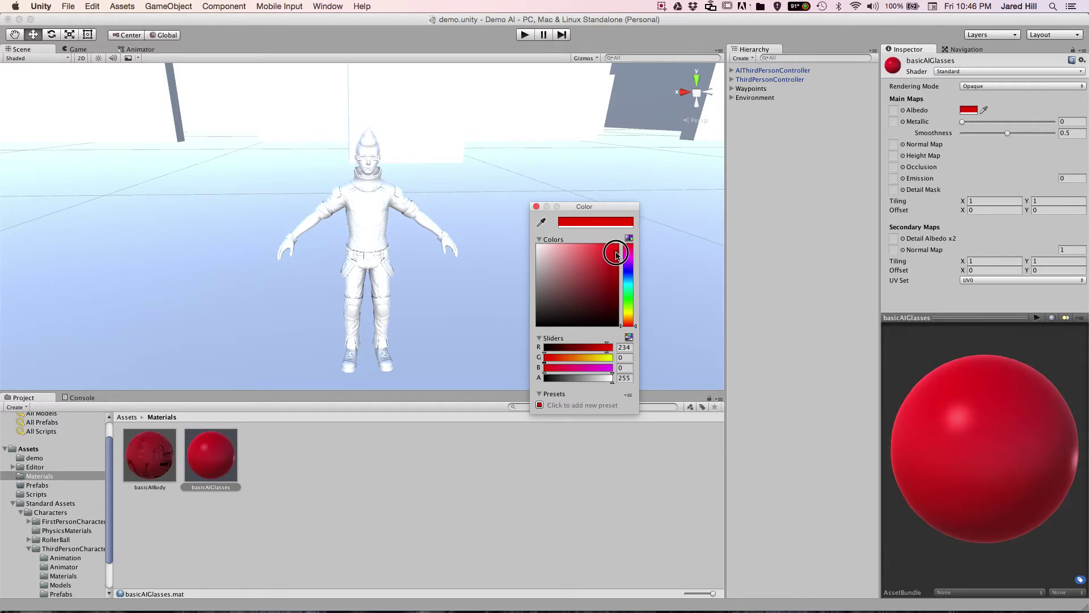
left_click(536, 207)
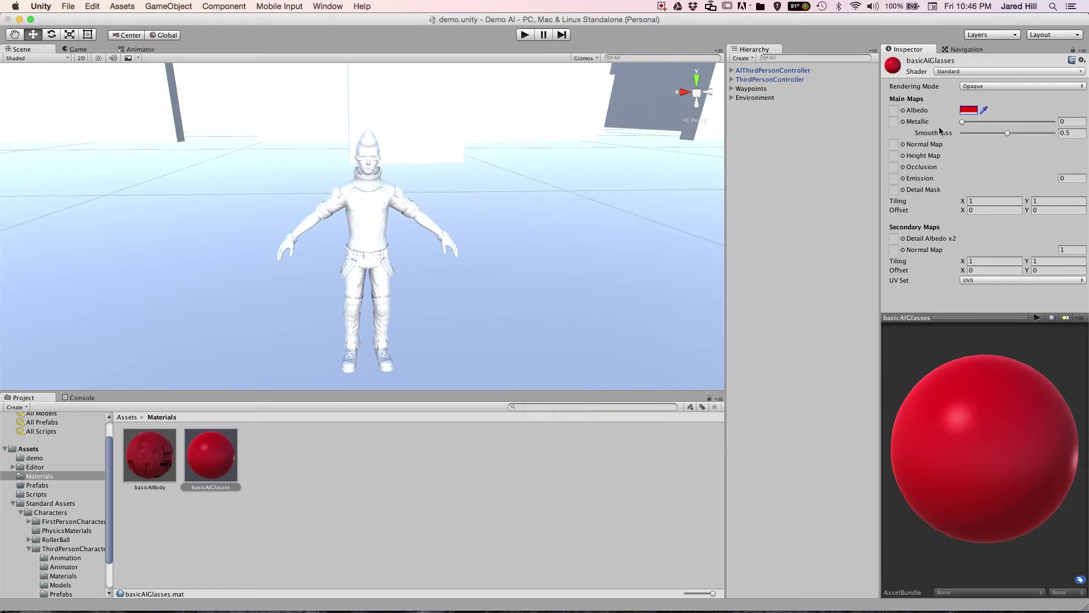
left_click_drag(962, 122, 1032, 125)
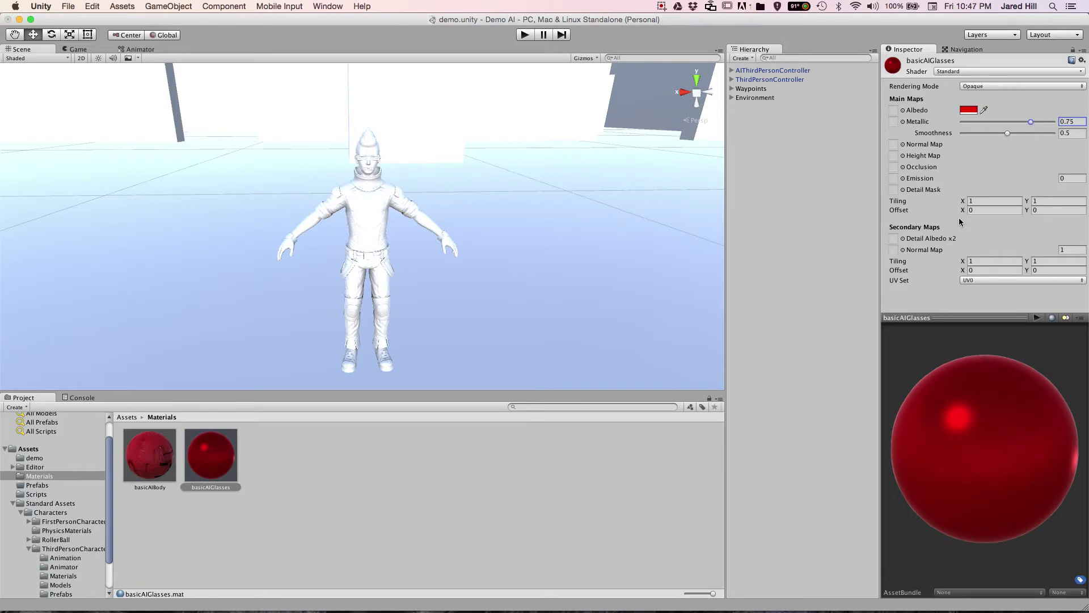
- Assign EthanNormals as the main normal map and the Ethan occlusion texture as the occlusion map of basicAIGlasses
left_click(903, 144)
double_click(265, 249)
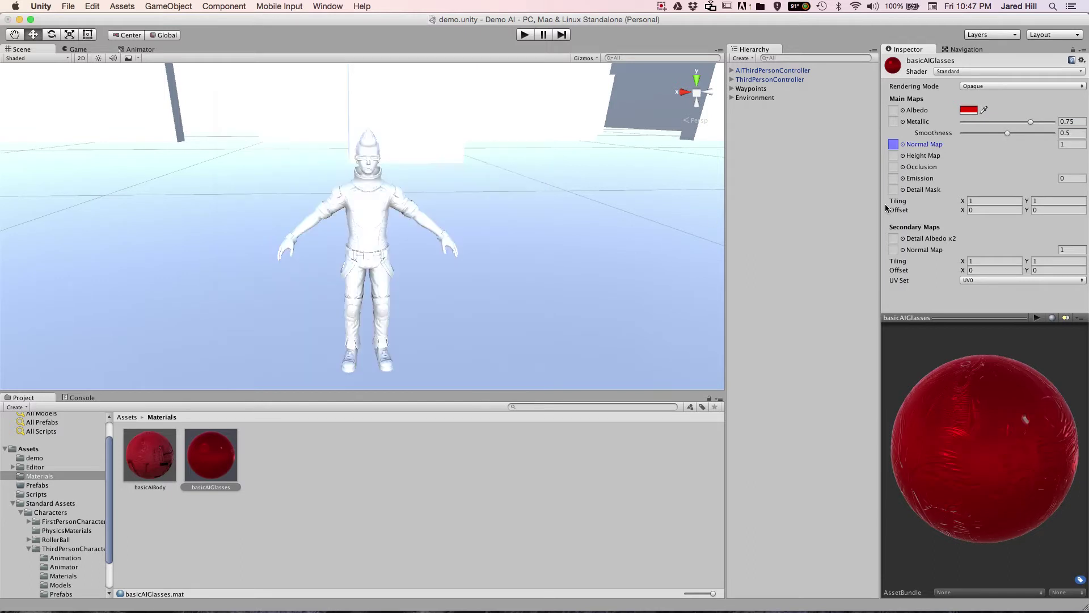
left_click(903, 156)
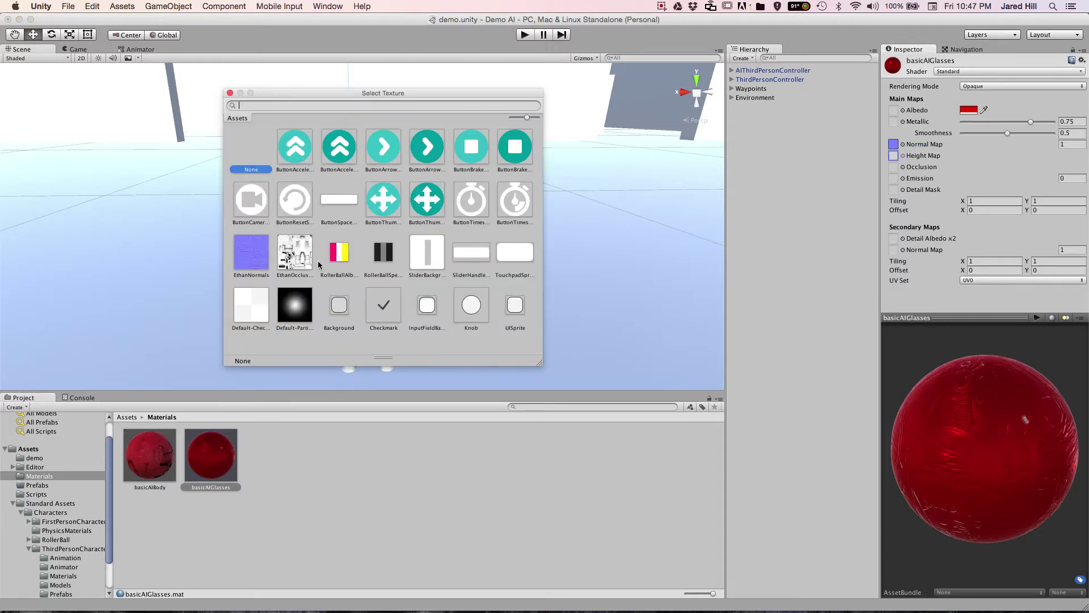
left_click(230, 93)
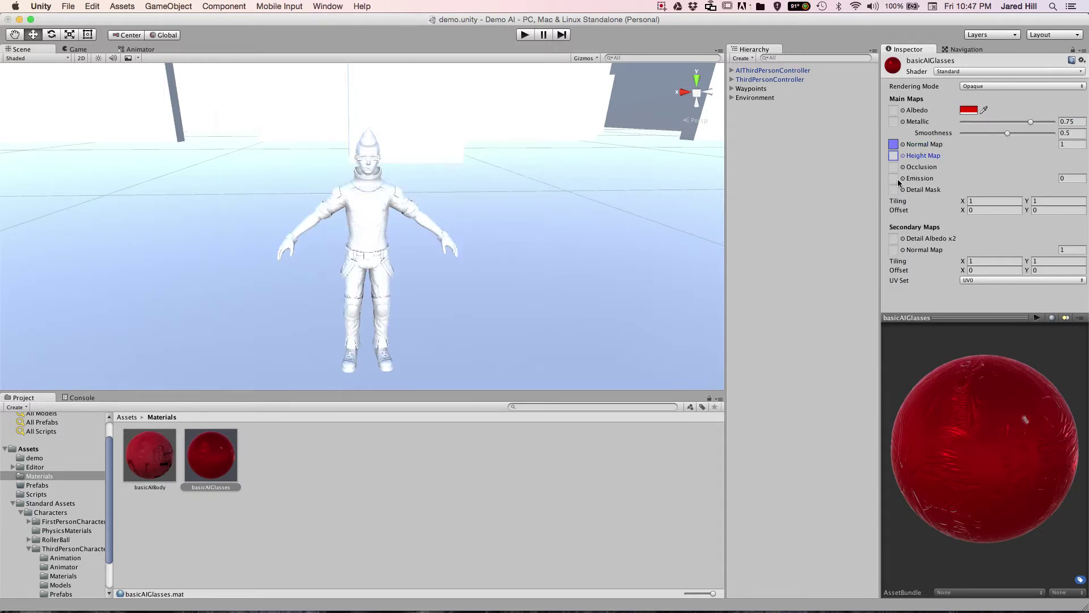
left_click(903, 169)
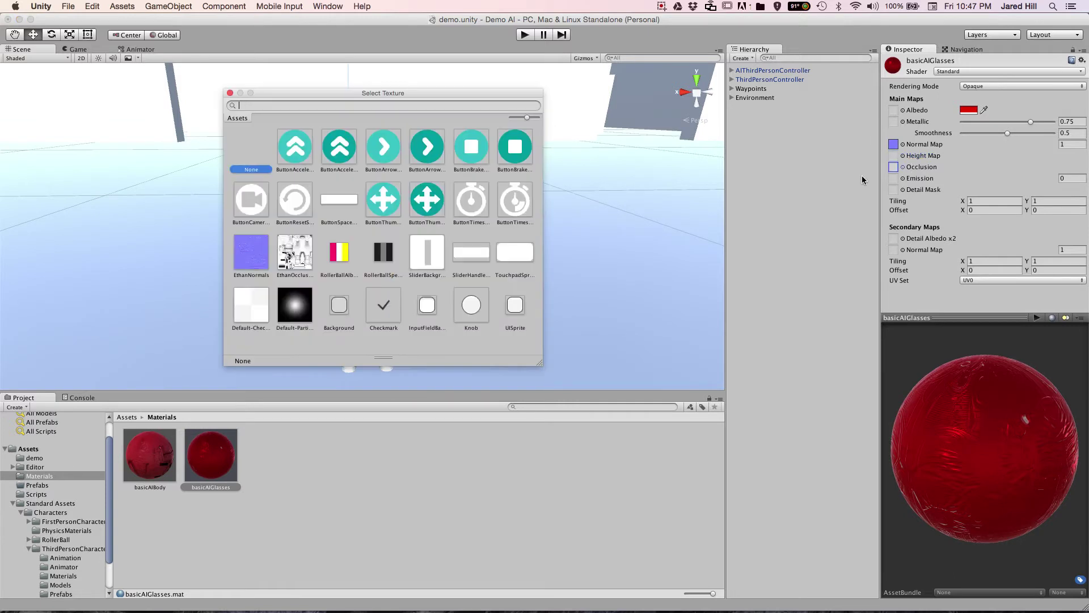
double_click(302, 258)
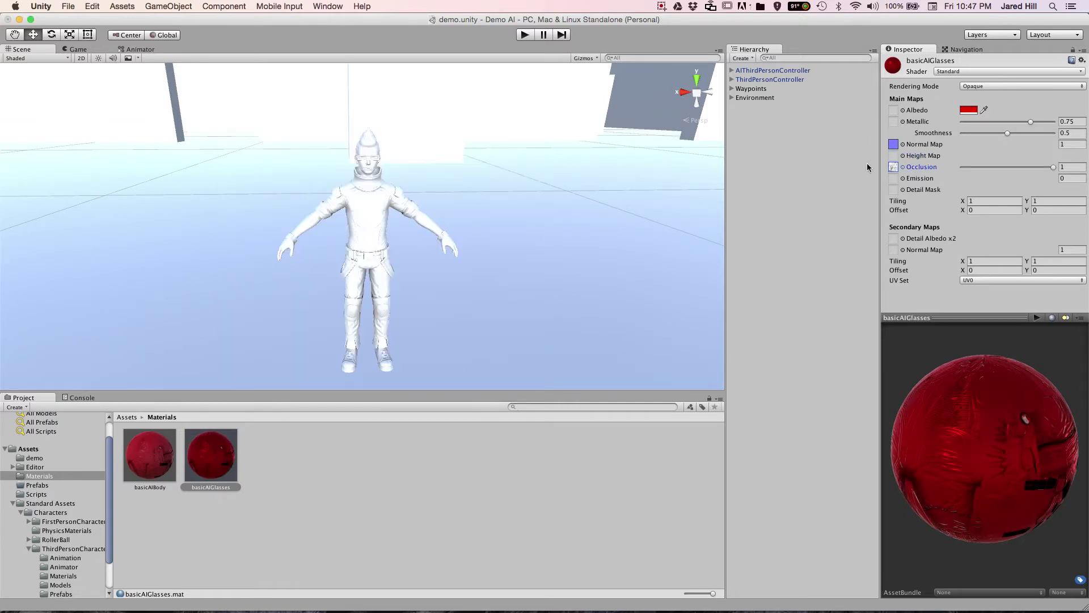
- Apply the basicAIBody material to the EthanBody mesh inside AIThirdPersonController
left_click(772, 70)
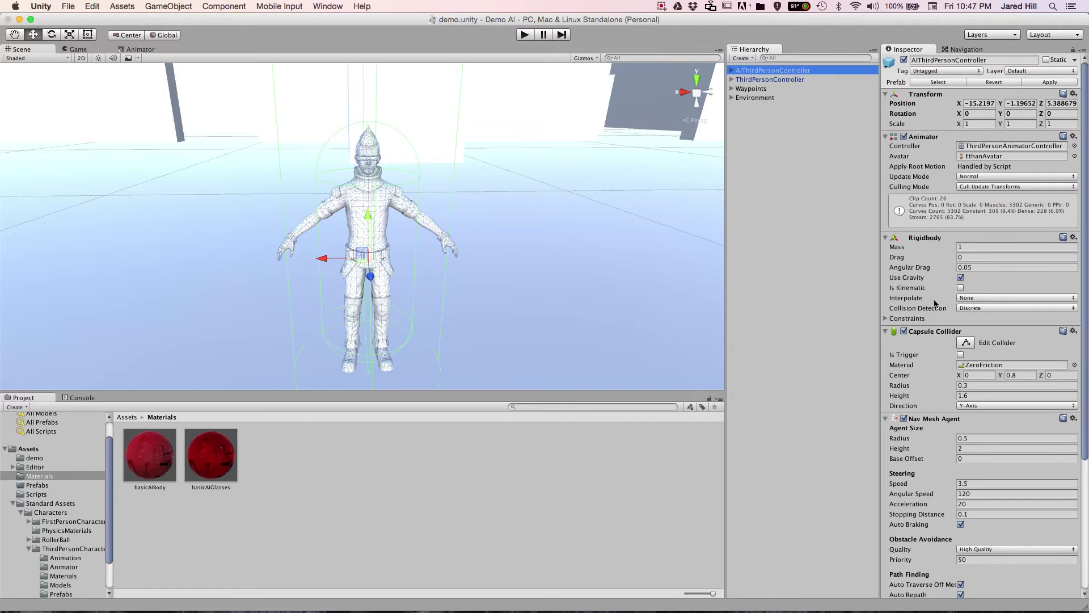
scroll(919, 573, "down", 5)
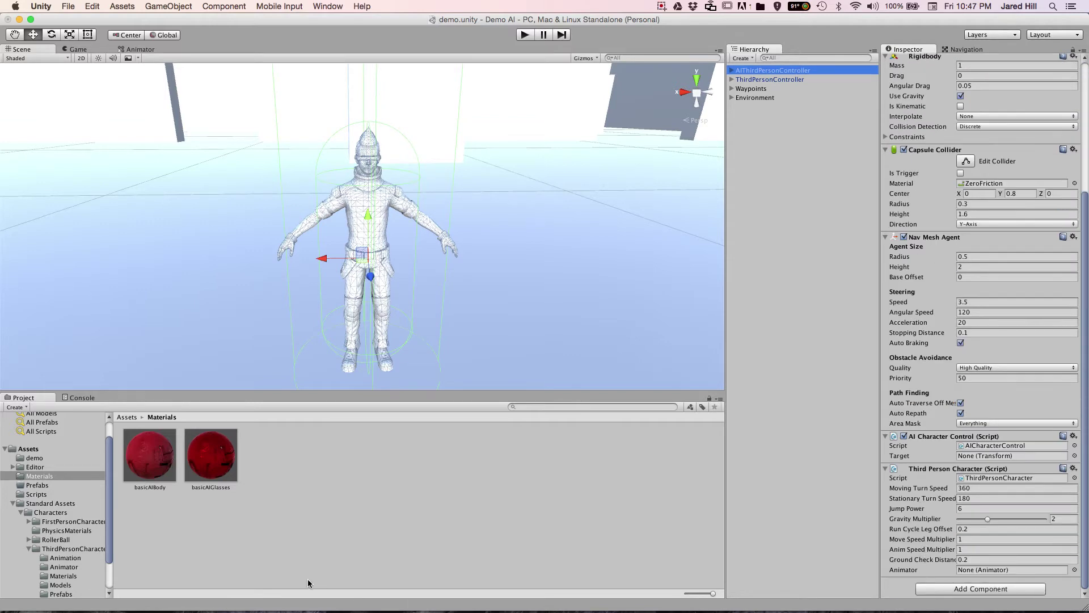
left_click(733, 71)
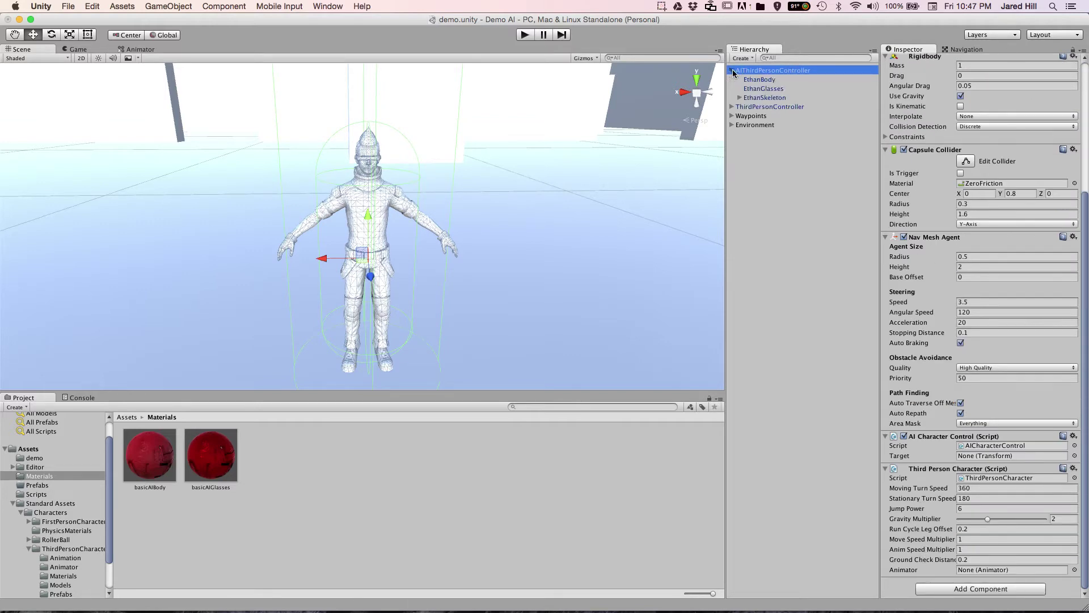
left_click(762, 80)
left_click_drag(161, 464, 955, 351)
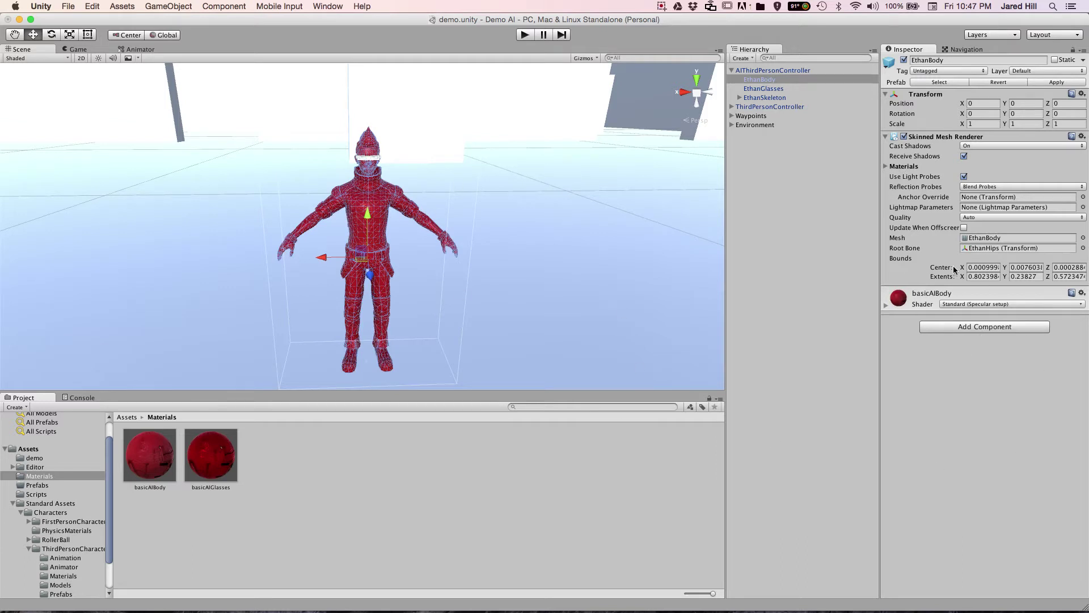
- Apply the basicAIGlasses material to the EthanGlasses mesh of the AI character
left_click(780, 89)
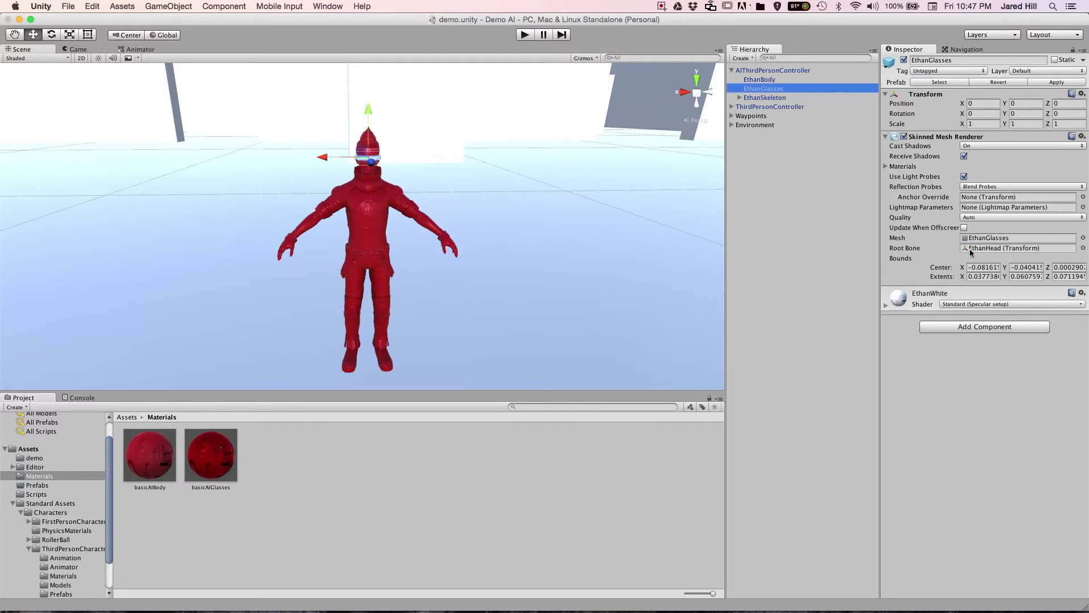
left_click_drag(196, 461, 955, 355)
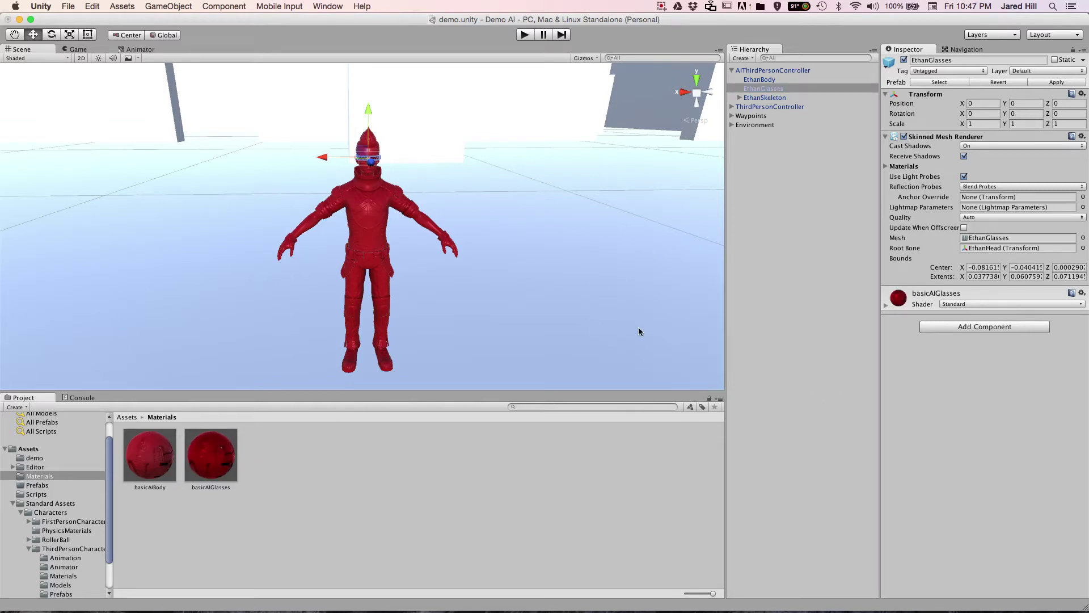
scroll(407, 243, "up", 5)
scroll(465, 223, "down", 2)
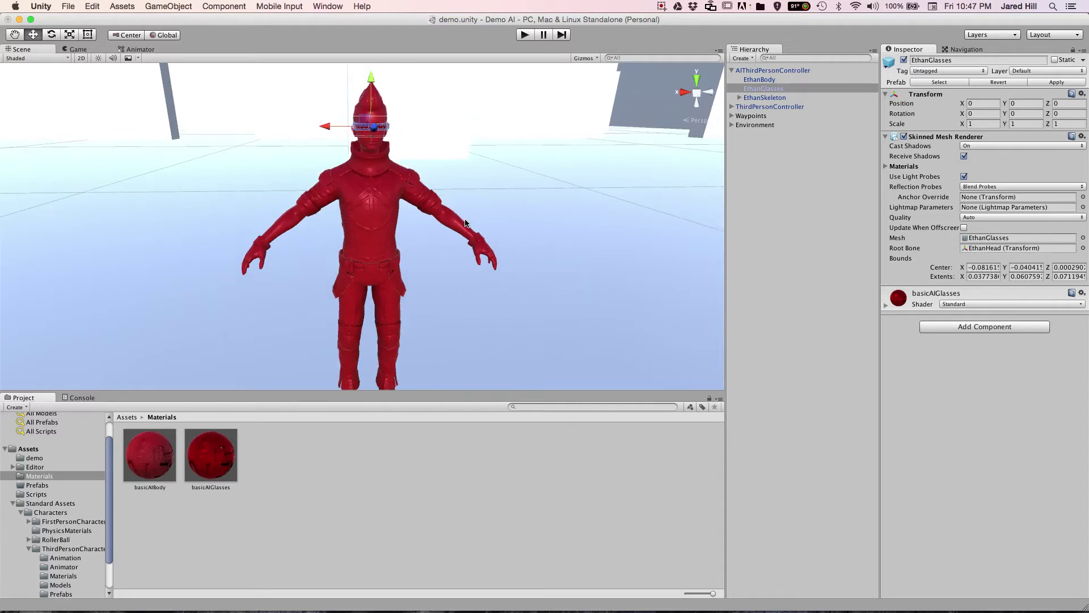
- Inspect the red body and glasses materials on the AI character up close from a different angle
left_click(569, 336)
left_click_drag(567, 294, 399, 302, "alt")
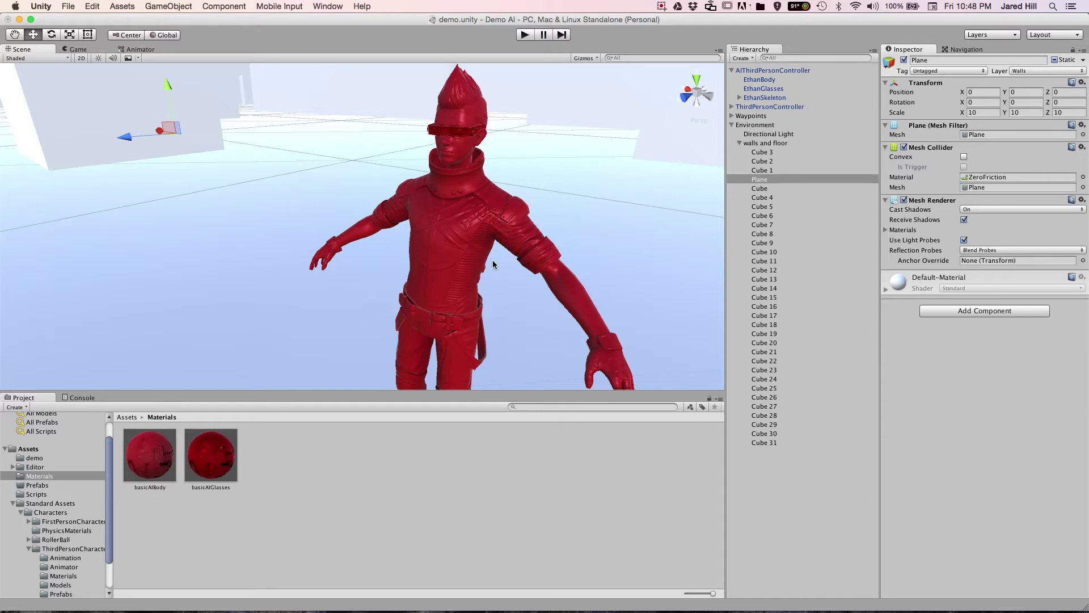
scroll(460, 196, "up", 5)
middle_click_drag(461, 116, 449, 189)
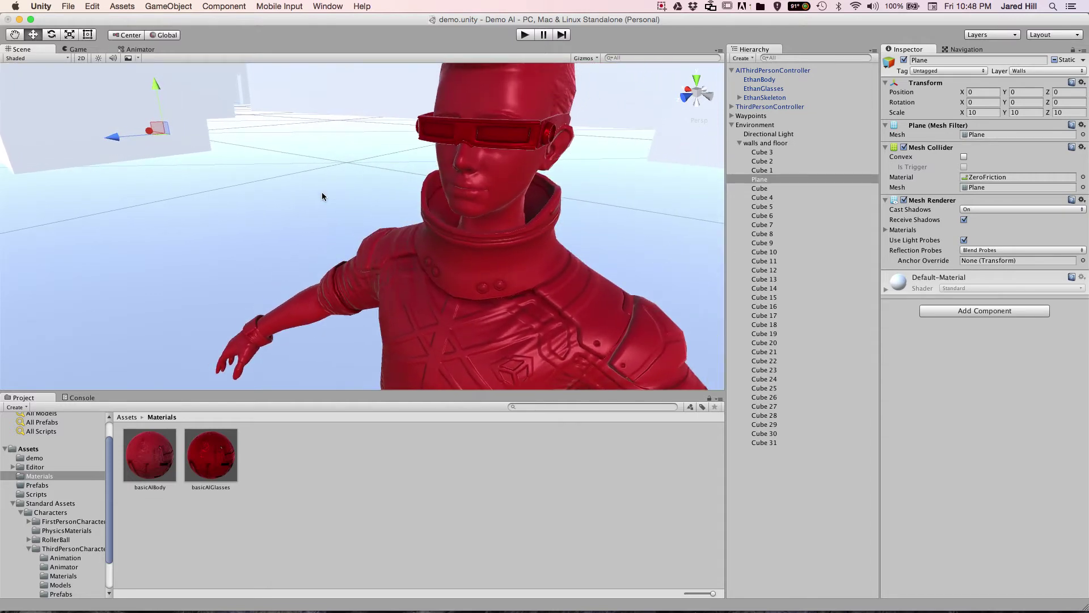
- Add a Sphere Collider physics component to AIThirdPersonController
left_click(348, 279)
key("f")
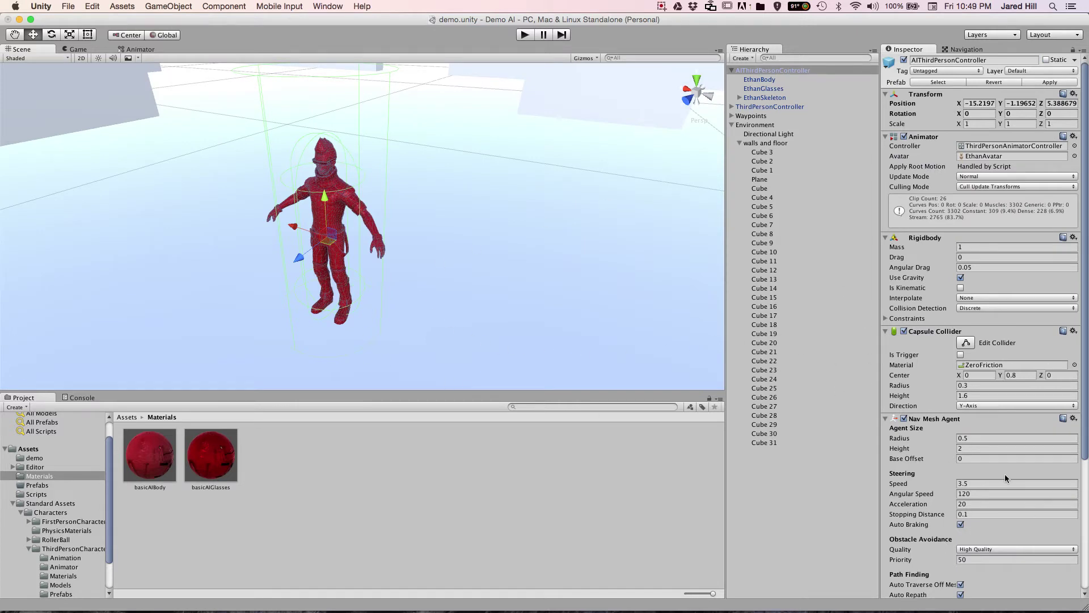
left_click(731, 70)
scroll(940, 487, "down", 5)
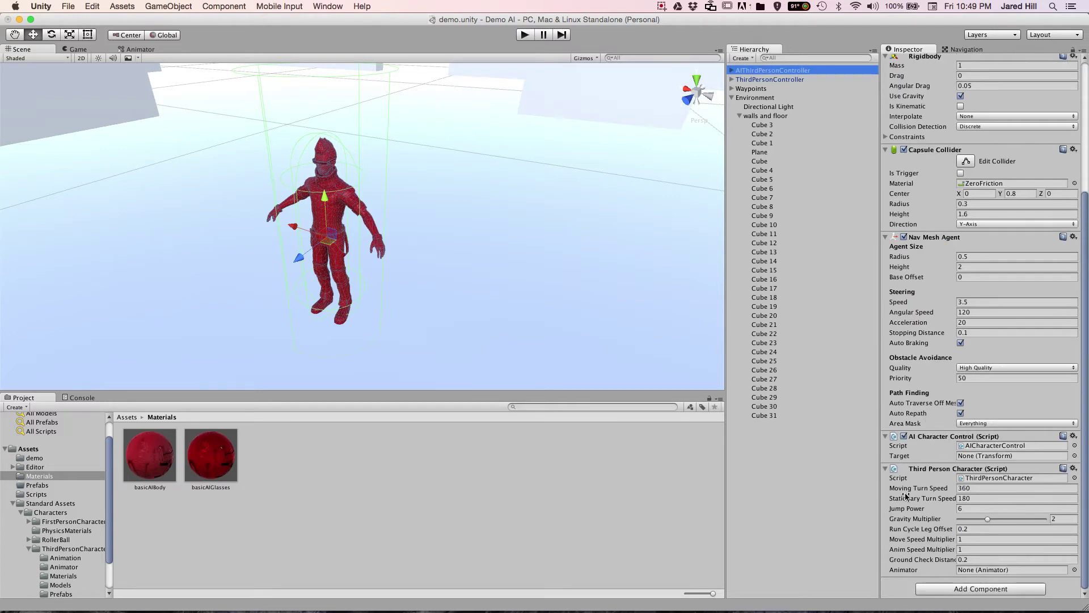
left_click(950, 590)
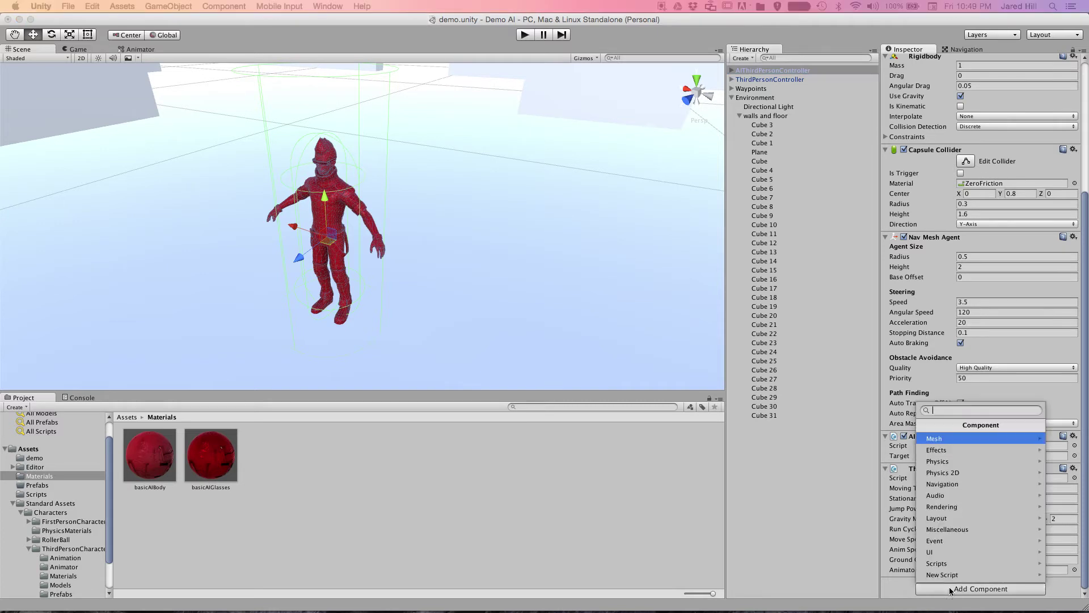
left_click(987, 462)
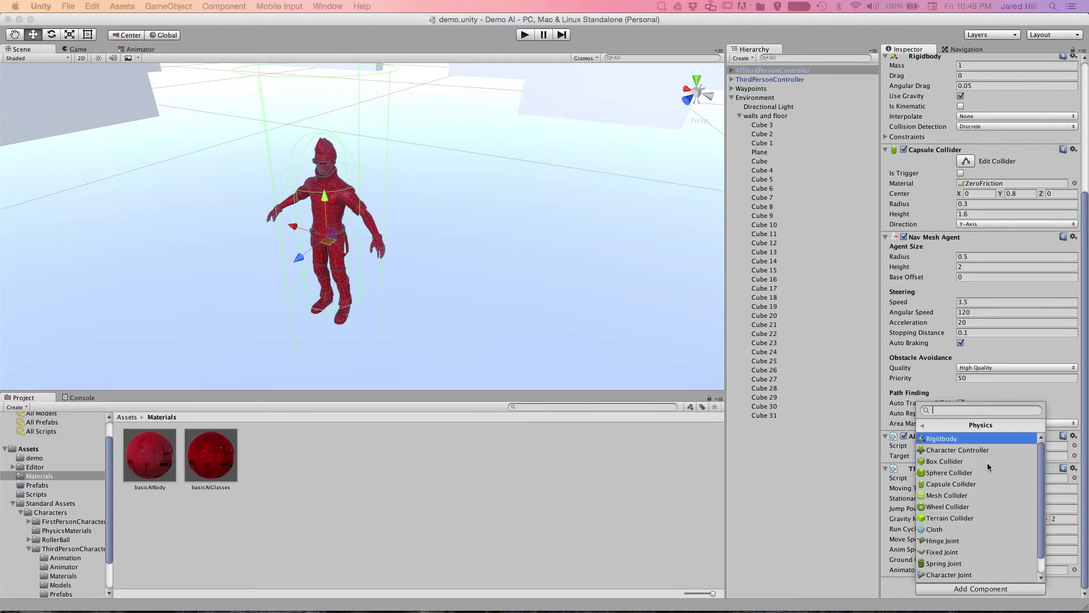
left_click(955, 472)
scroll(1047, 572, "down", 3)
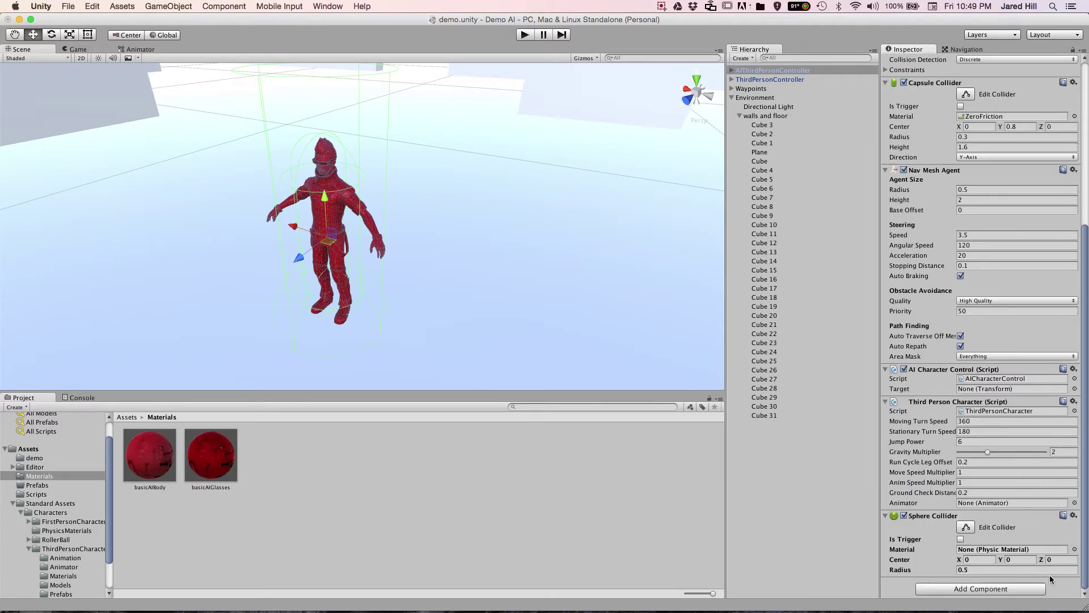
- Reorder the Sphere Collider so it sits directly below the Capsule Collider and above the Nav Mesh Agent
left_click(1074, 516)
left_click(1004, 546)
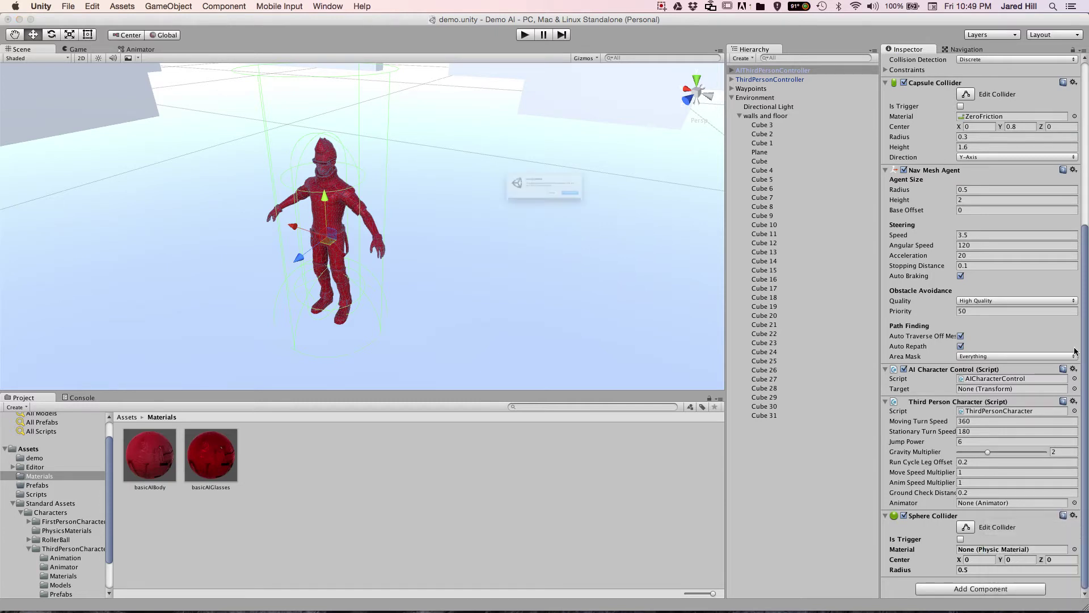
left_click(649, 211)
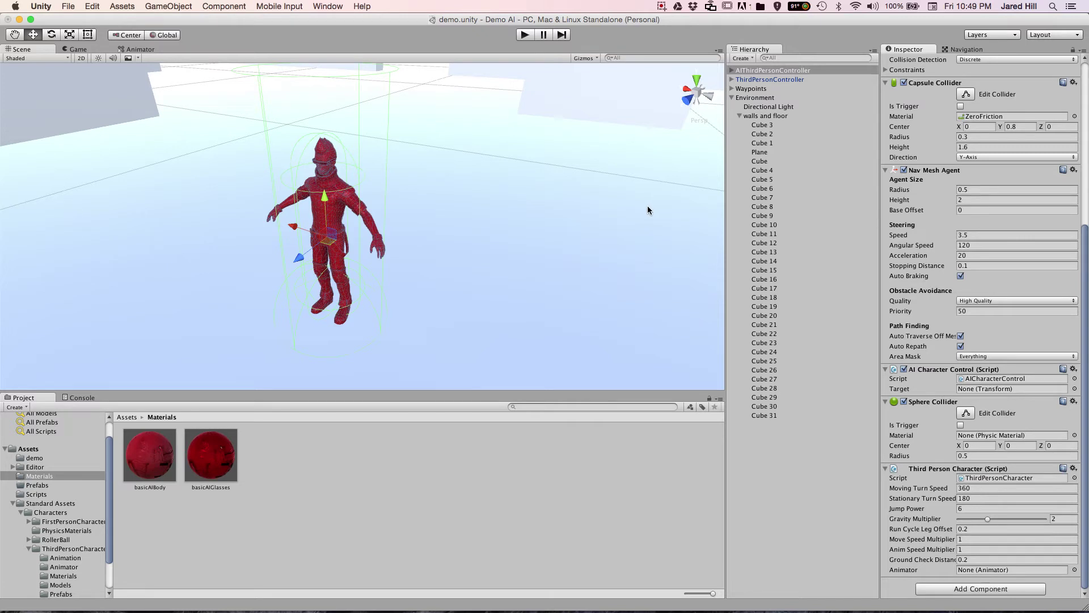
left_click(1073, 401)
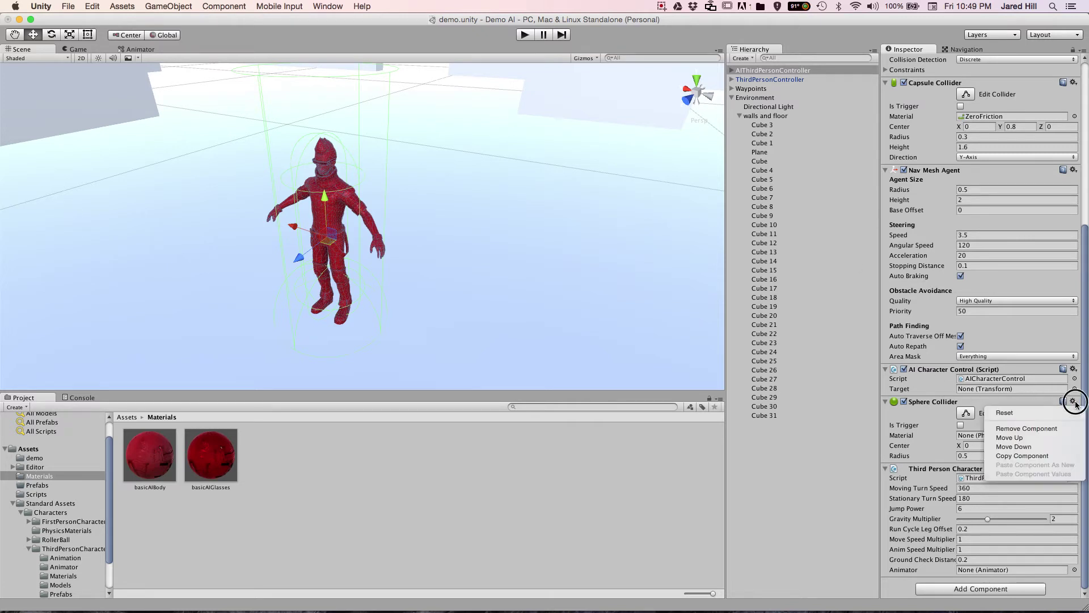
left_click(1050, 434)
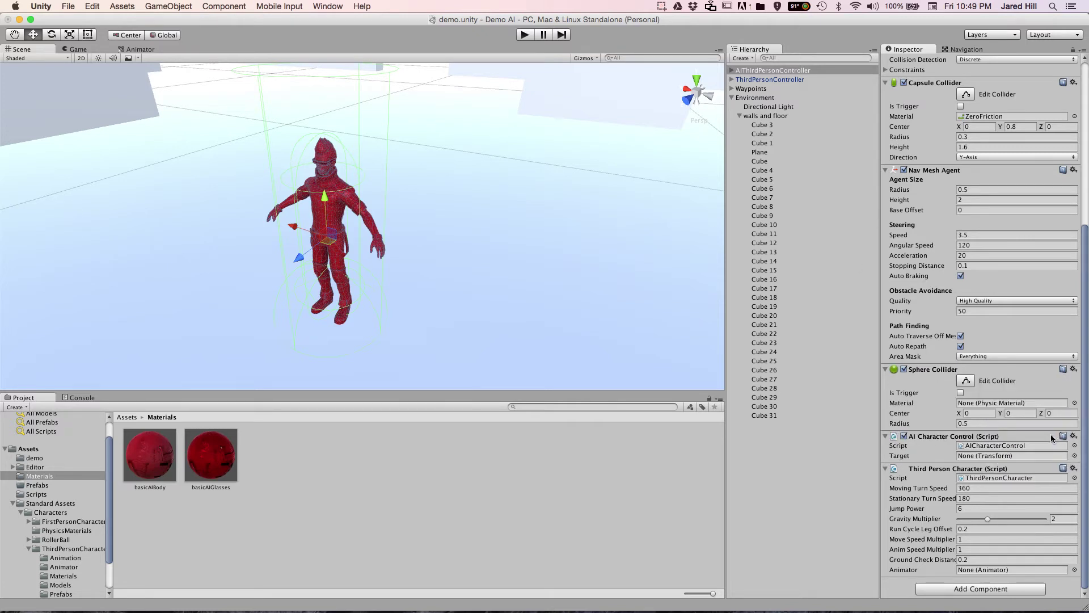
left_click(1073, 368)
left_click(1050, 400)
- Make the AI character's Sphere Collider a trigger and set its radius to 10
scroll(1002, 367, "up", 5)
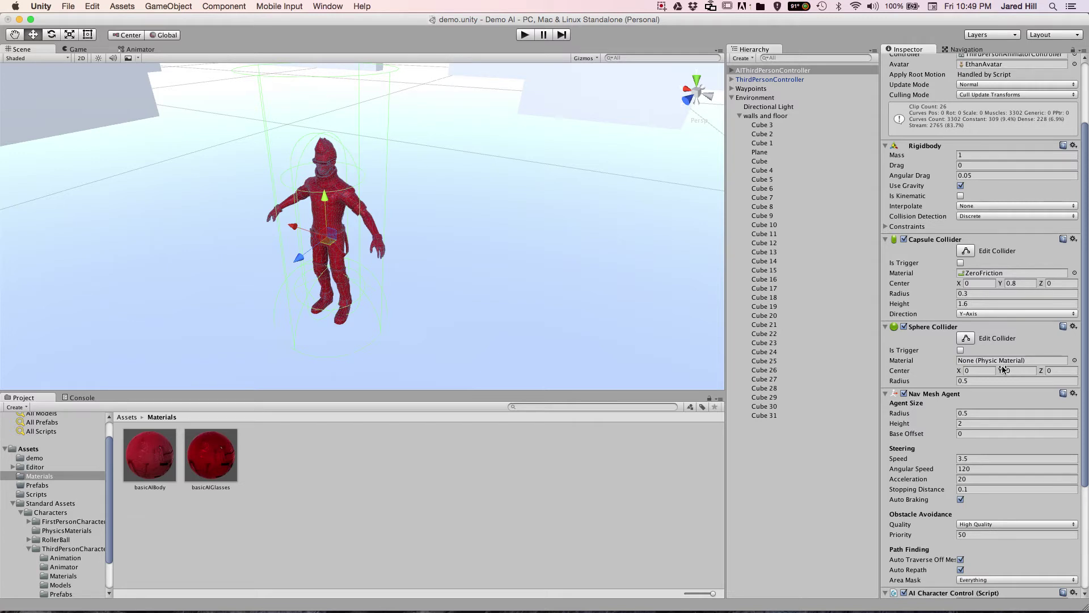
scroll(953, 462, "up", 1)
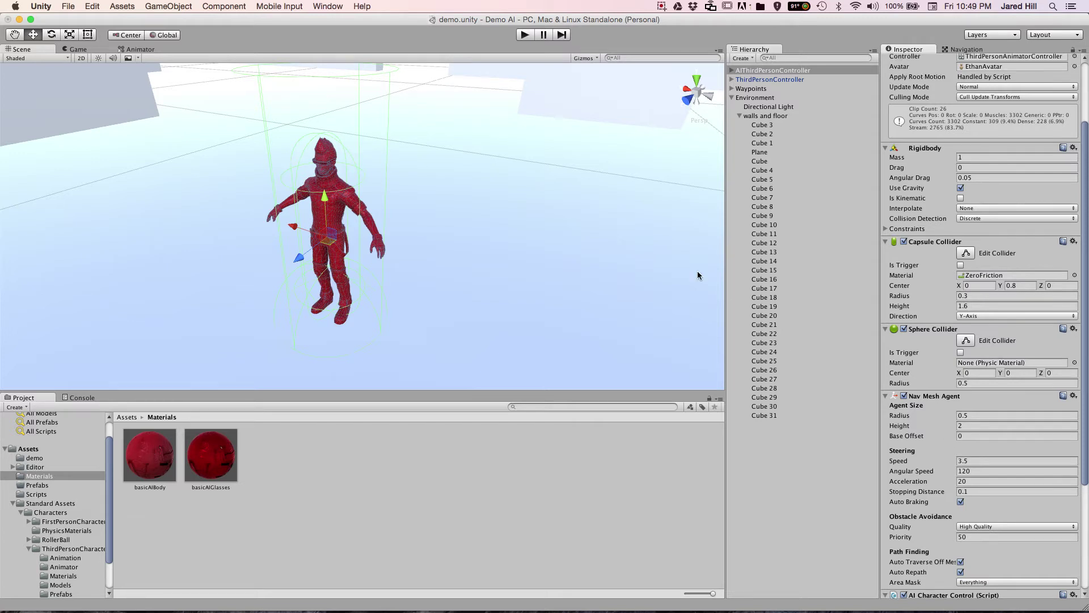
left_click(961, 352)
left_click(978, 383)
type("10")
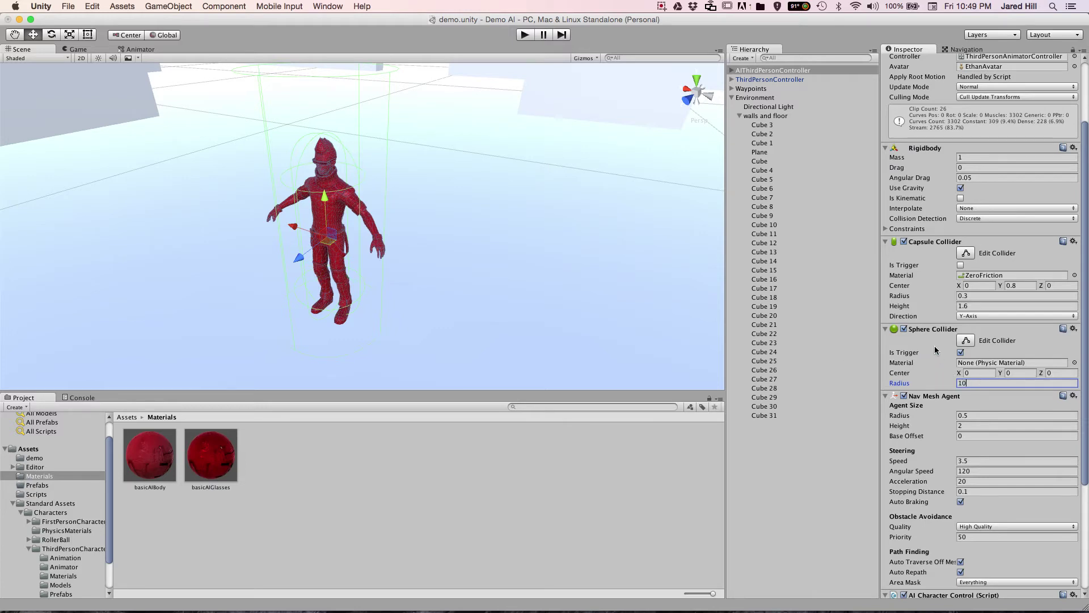
scroll(433, 231, "down", 10)
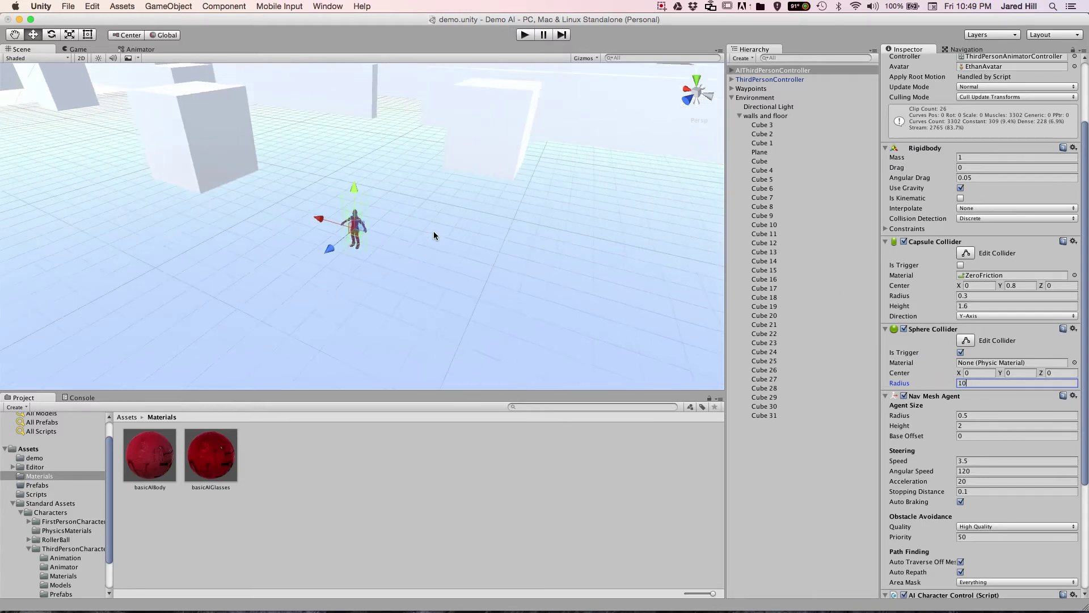
scroll(433, 230, "down", 2)
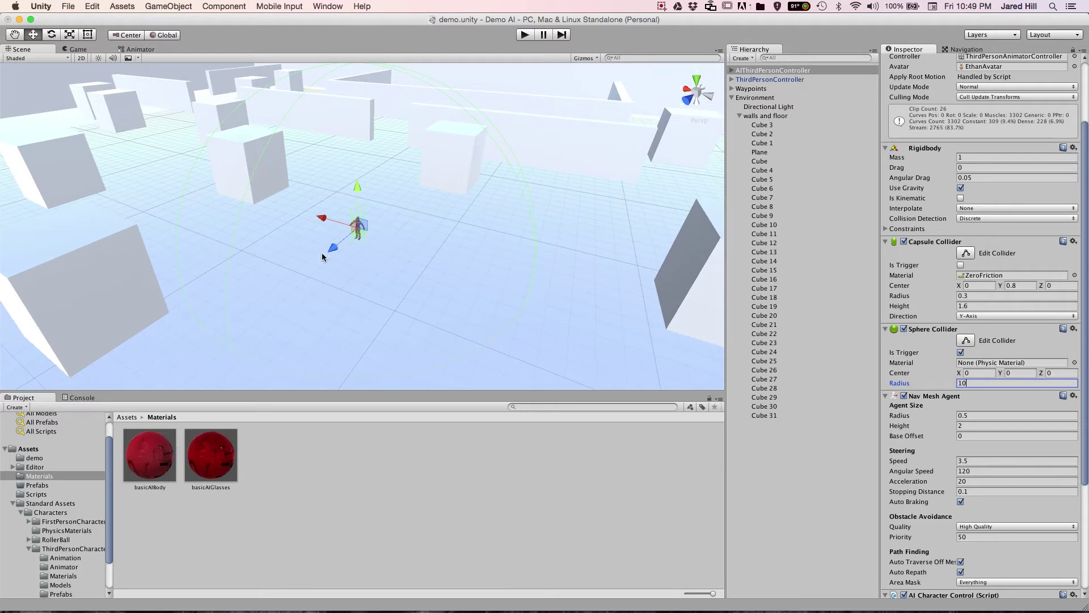
left_click(818, 471)
left_click(773, 70)
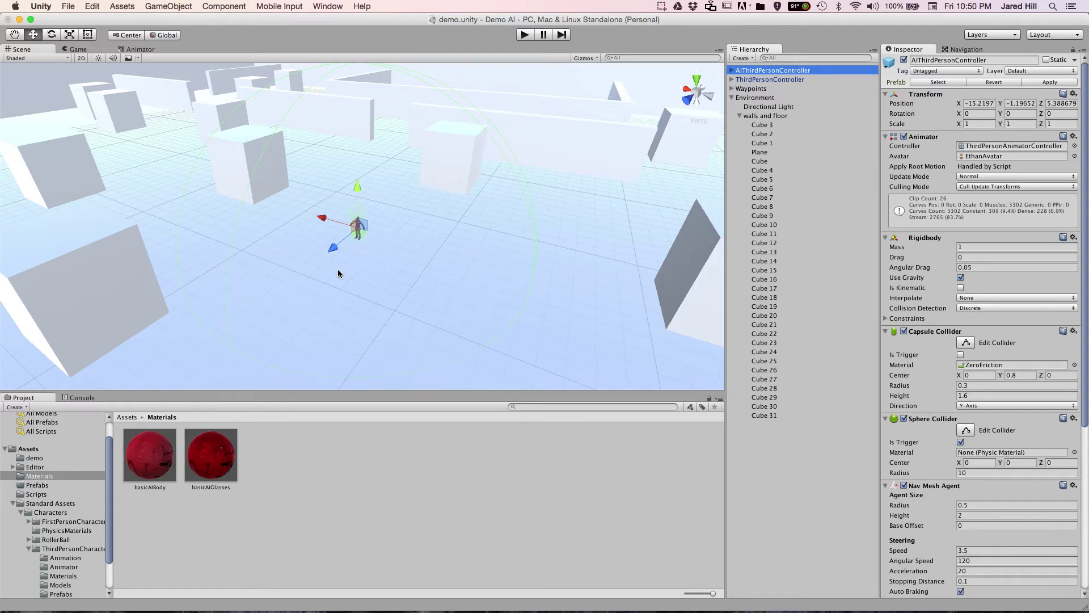
- Review the whole level from above, including the baked navmesh around the walls and cubes and its bake settings
scroll(312, 263, "down", 10)
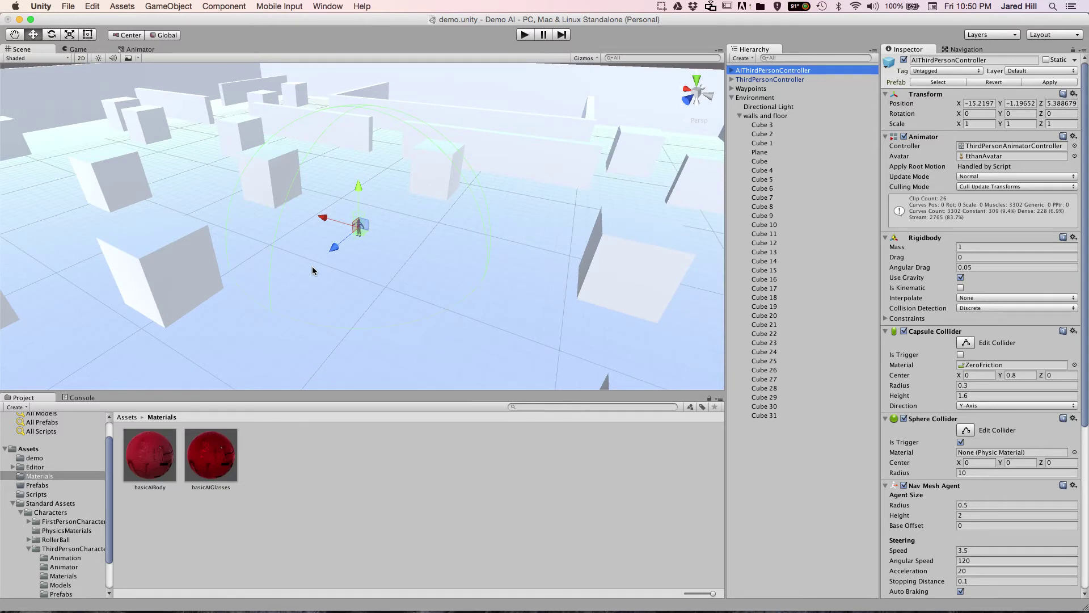
scroll(315, 267, "down", 3)
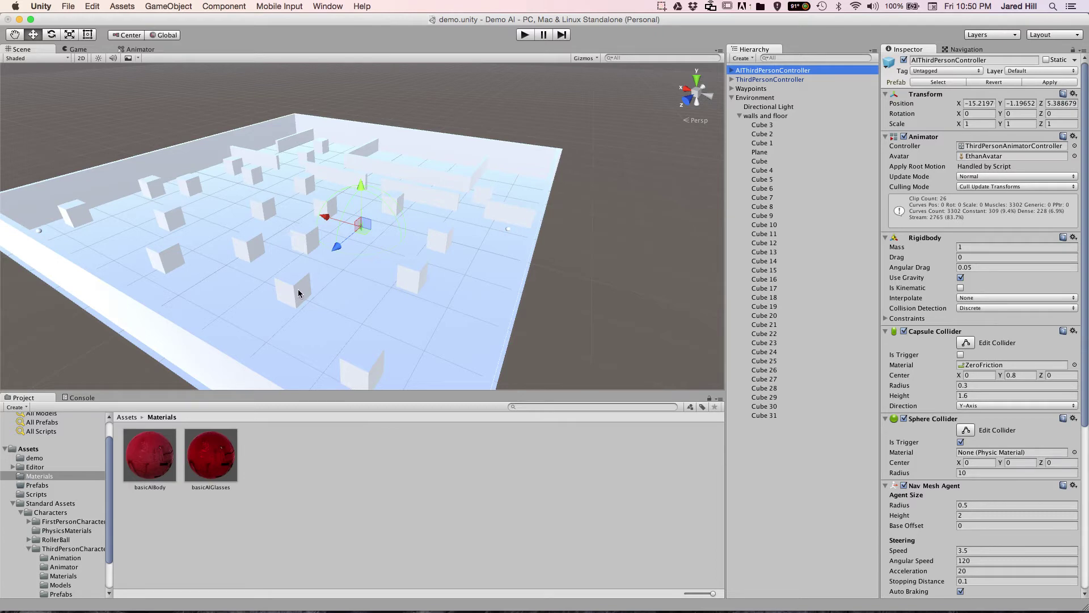
scroll(297, 288, "up", 5)
left_click_drag(368, 291, 349, 258, "alt")
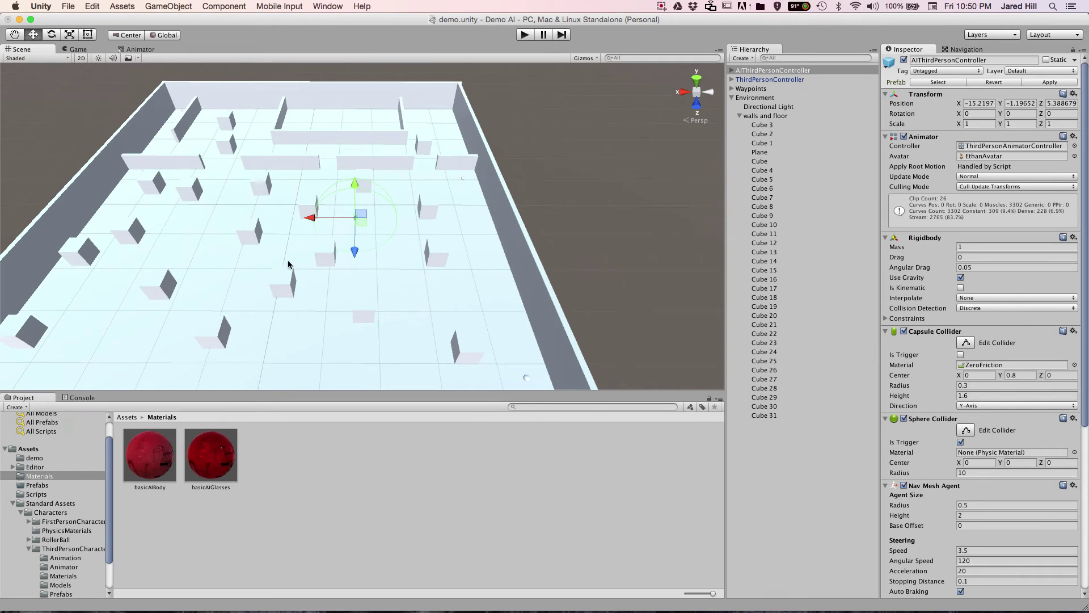
middle_click_drag(349, 231, 421, 231)
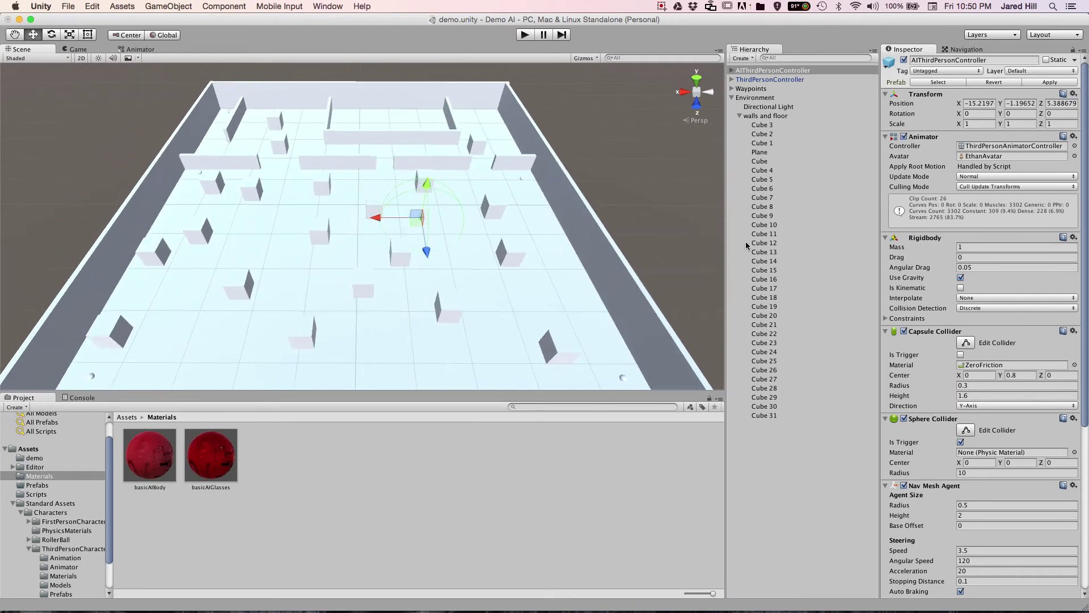
left_click(958, 50)
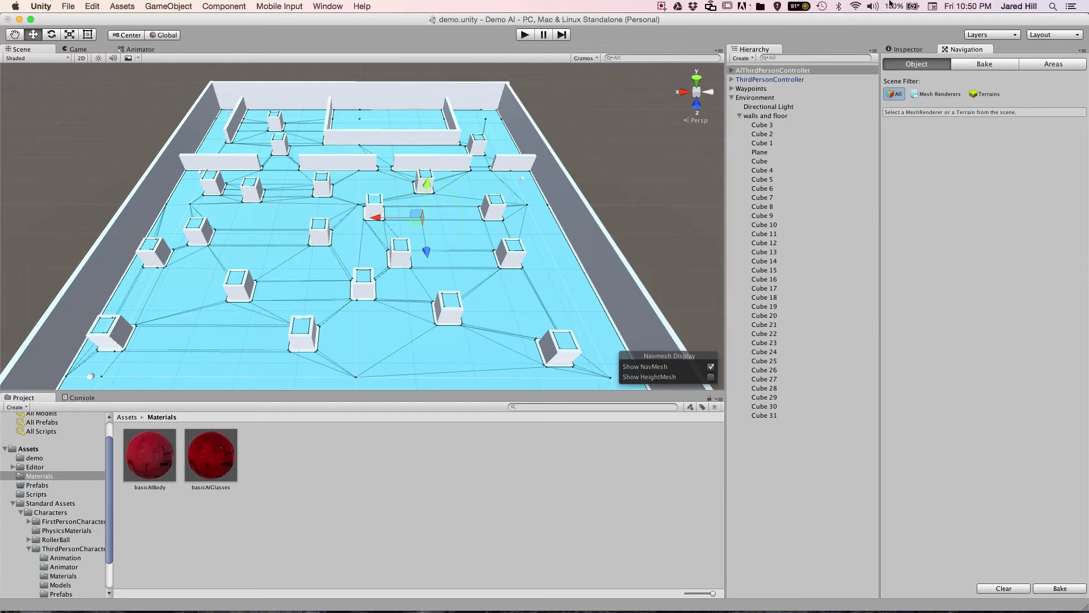
left_click(770, 99)
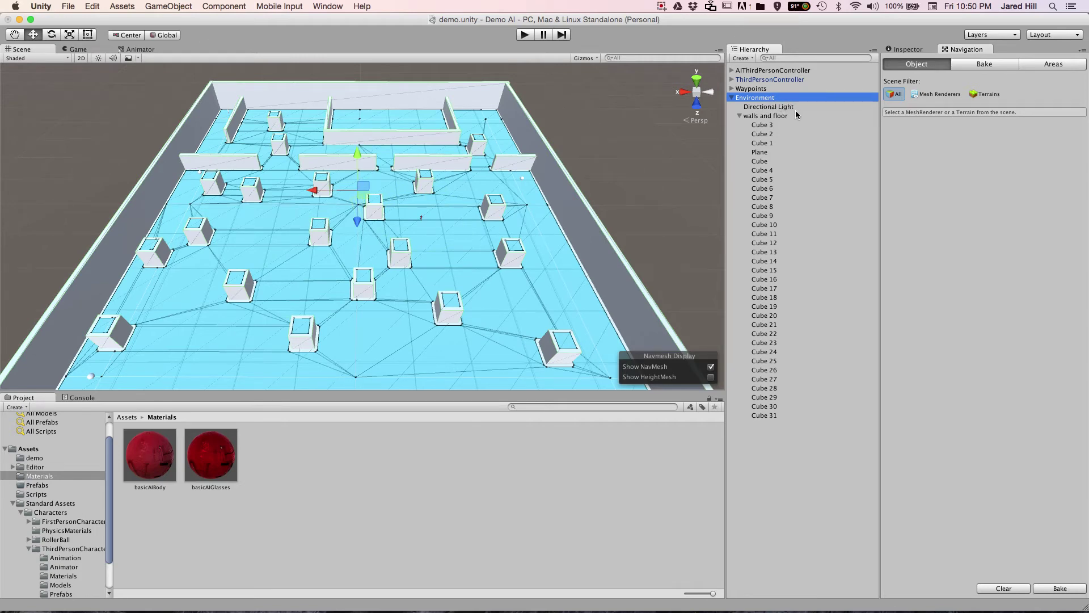
left_click(985, 65)
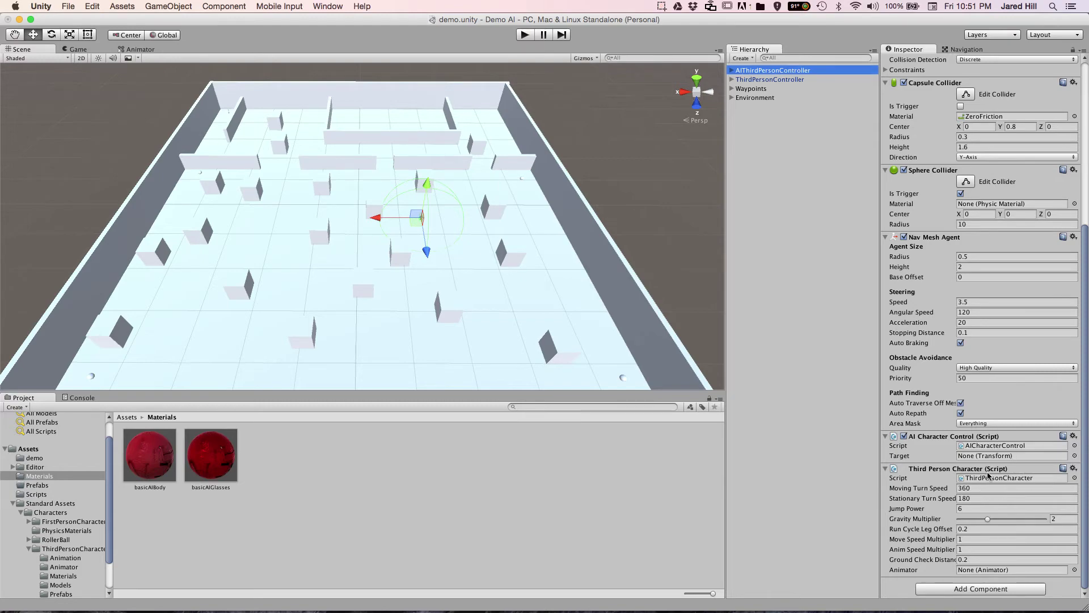
- Open the AI character's AICharacterControl script in MonoDevelop and enlarge the code text
double_click(1003, 444)
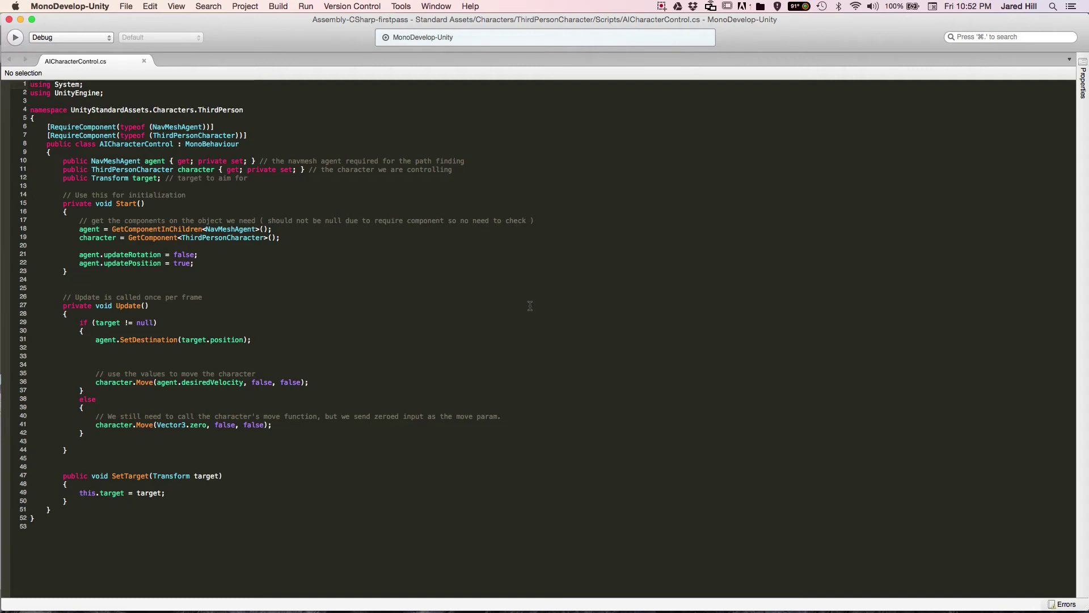
key("super+equal")
key("super+equal")
key("super+equal")
key("super+equal")
key("super+equal")
key("super+equal")
key("super+equal")
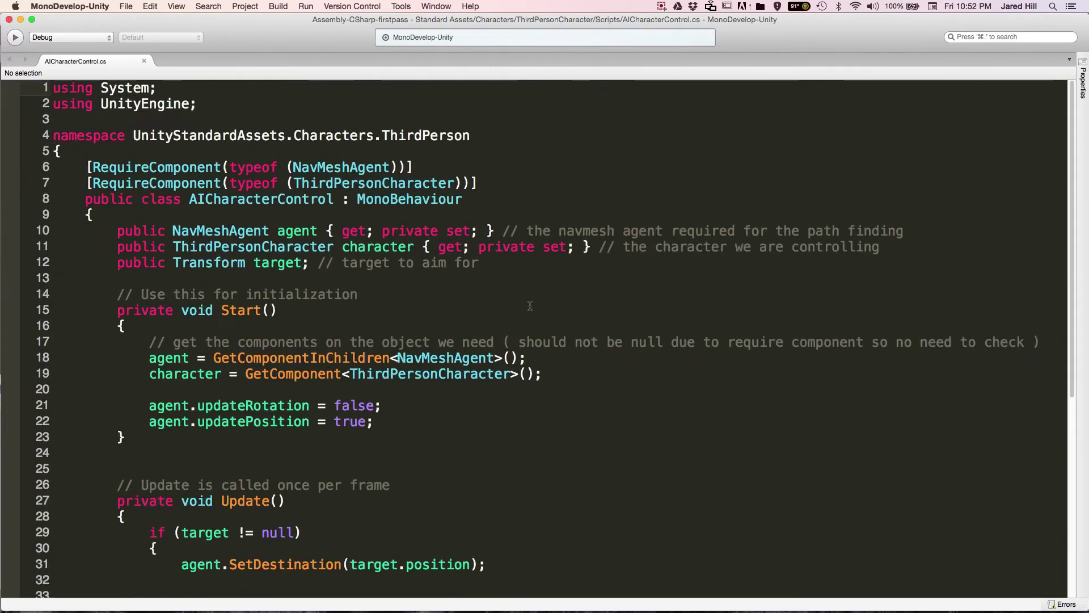
key("super+equal")
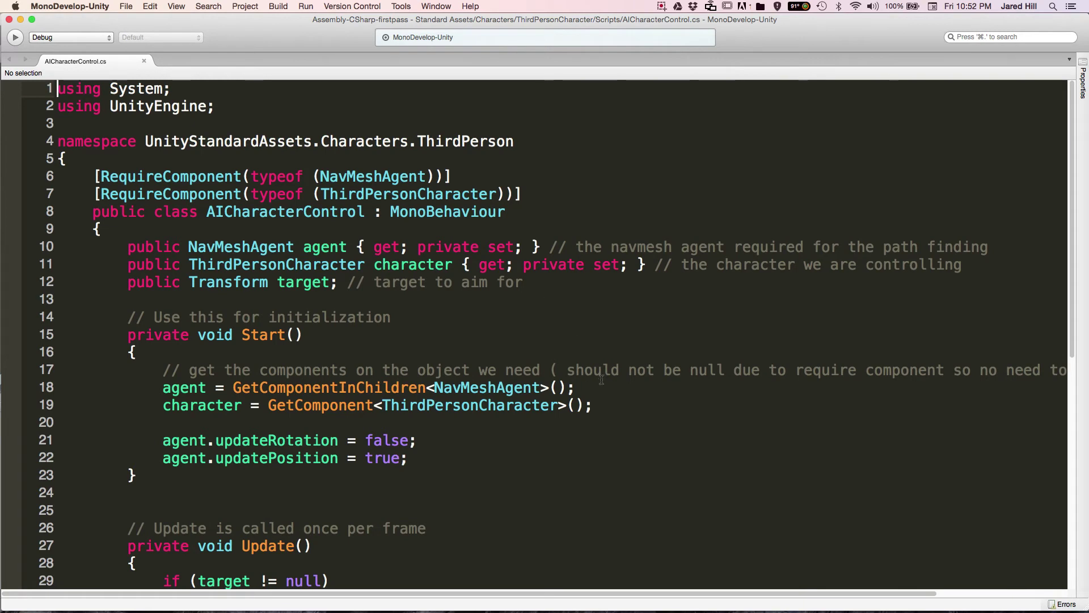
- Read through the AICharacterControl script, covering its required components, namespace, agent and character properties, and Update method
scroll(602, 381, "down", 3)
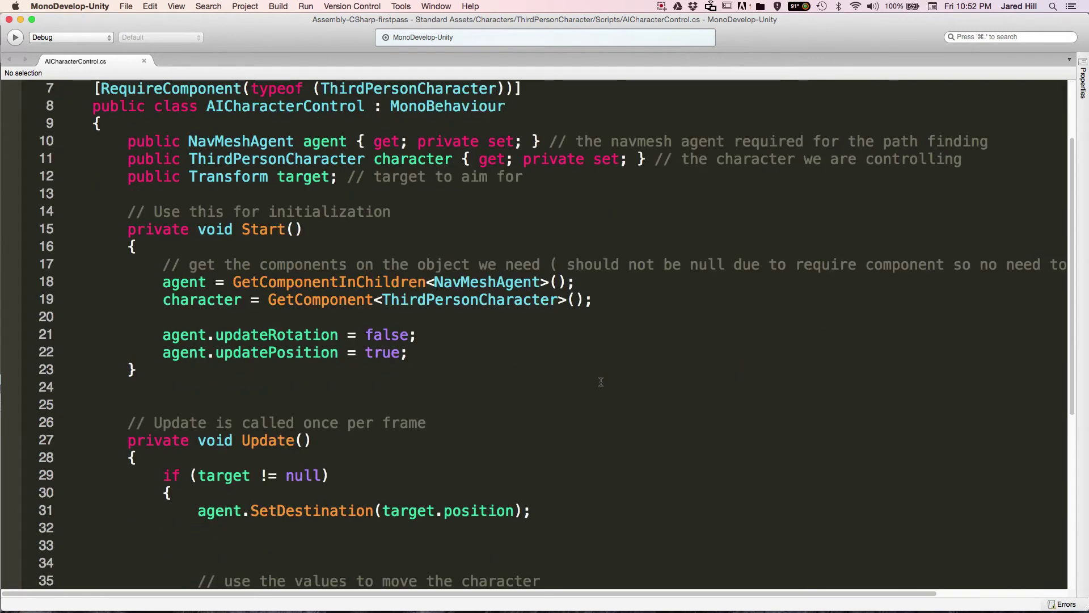
scroll(594, 376, "up", 3)
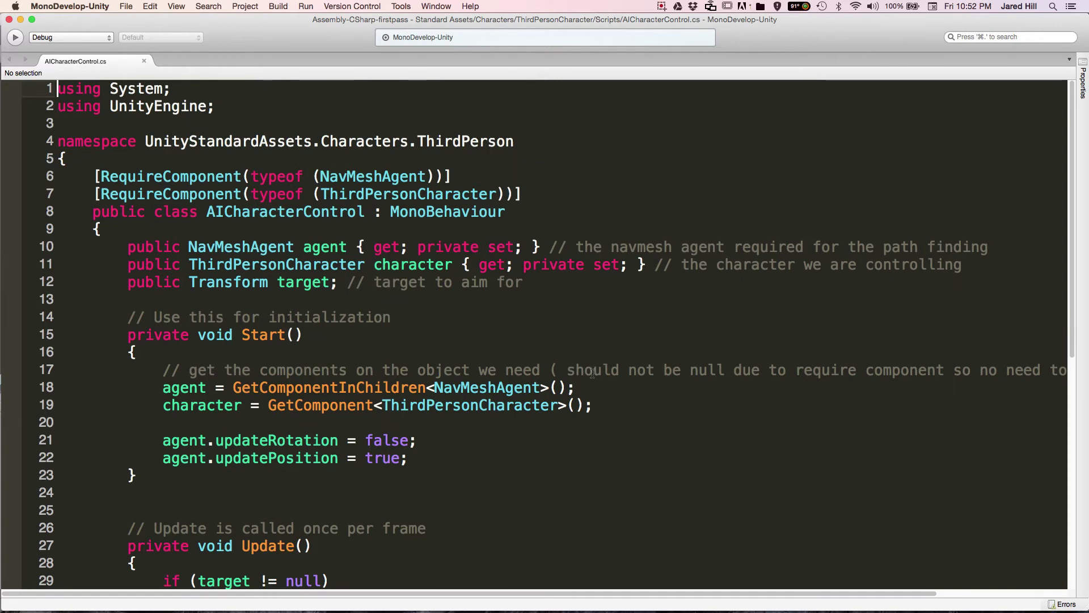
left_click_drag(96, 176, 565, 204)
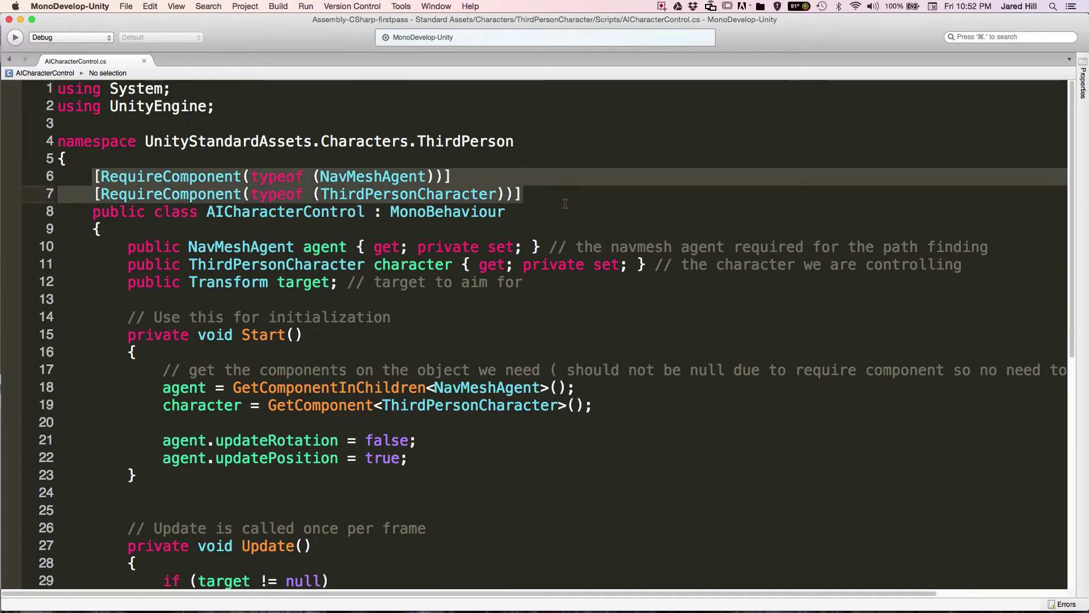
left_click(565, 204)
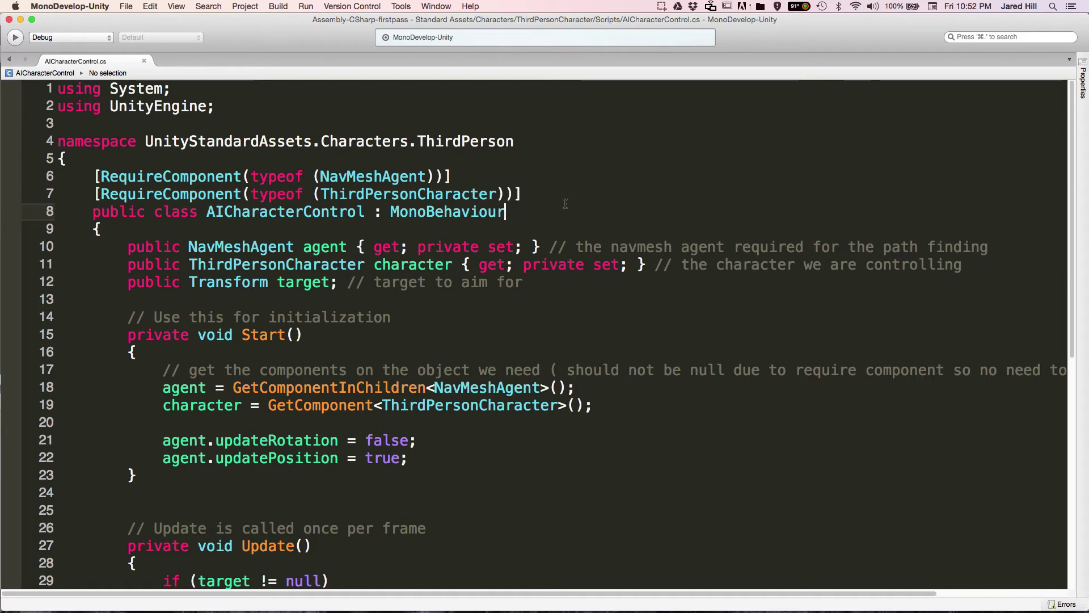
left_click_drag(145, 141, 521, 143)
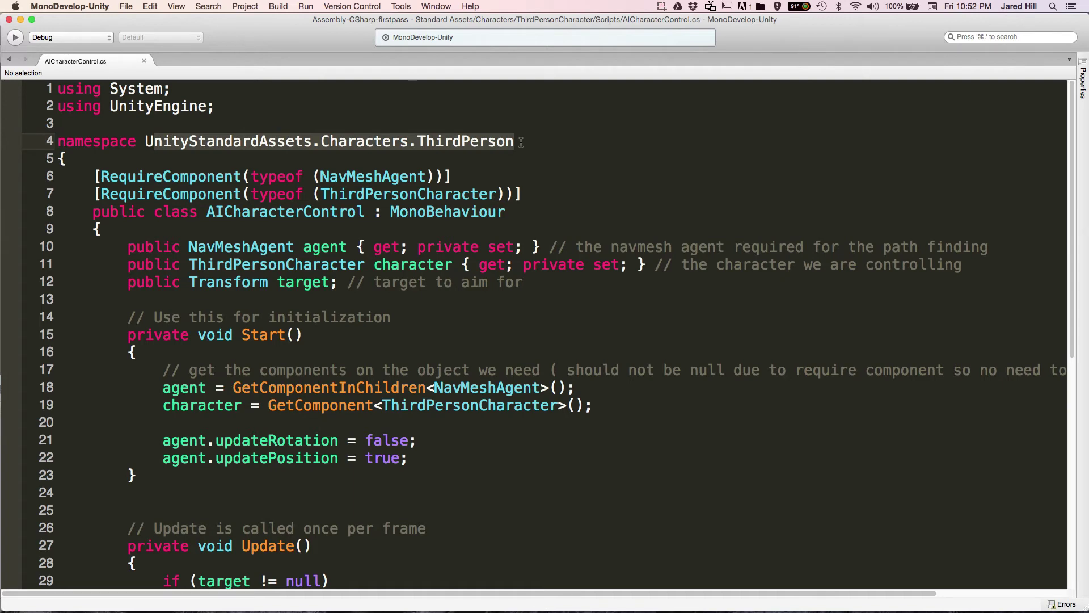
scroll(521, 142, "down", 3)
scroll(302, 271, "up", 3)
left_click_drag(188, 246, 542, 247)
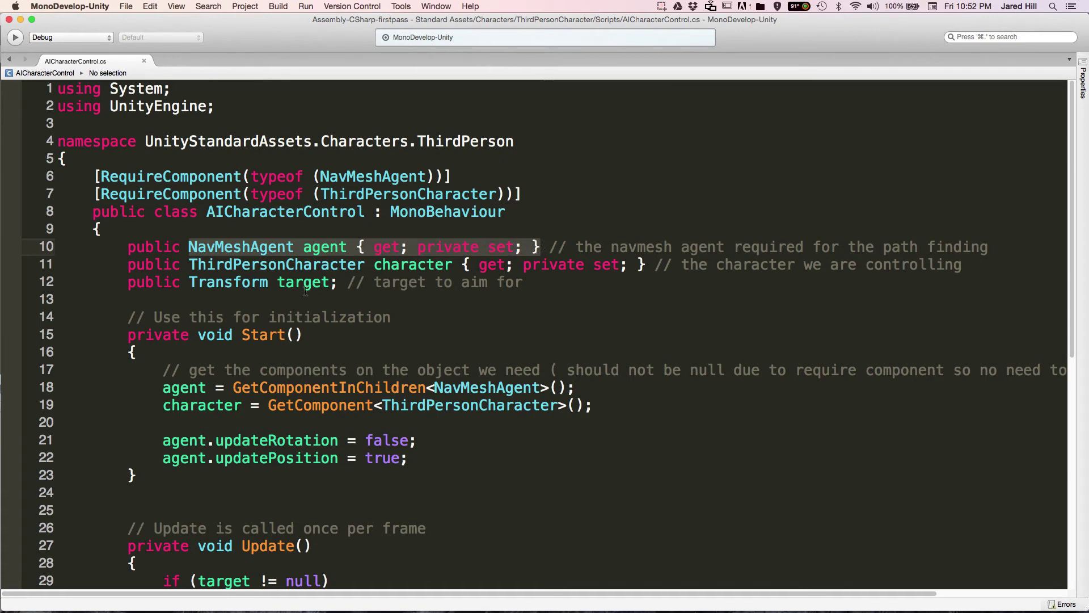
left_click_drag(189, 262, 628, 266)
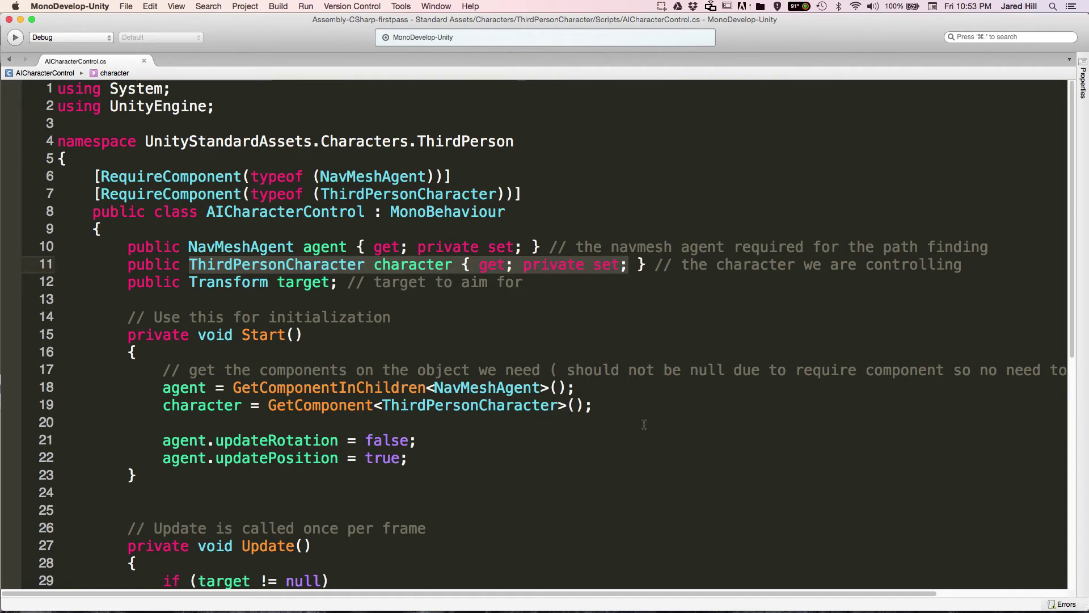
scroll(643, 424, "down", 5)
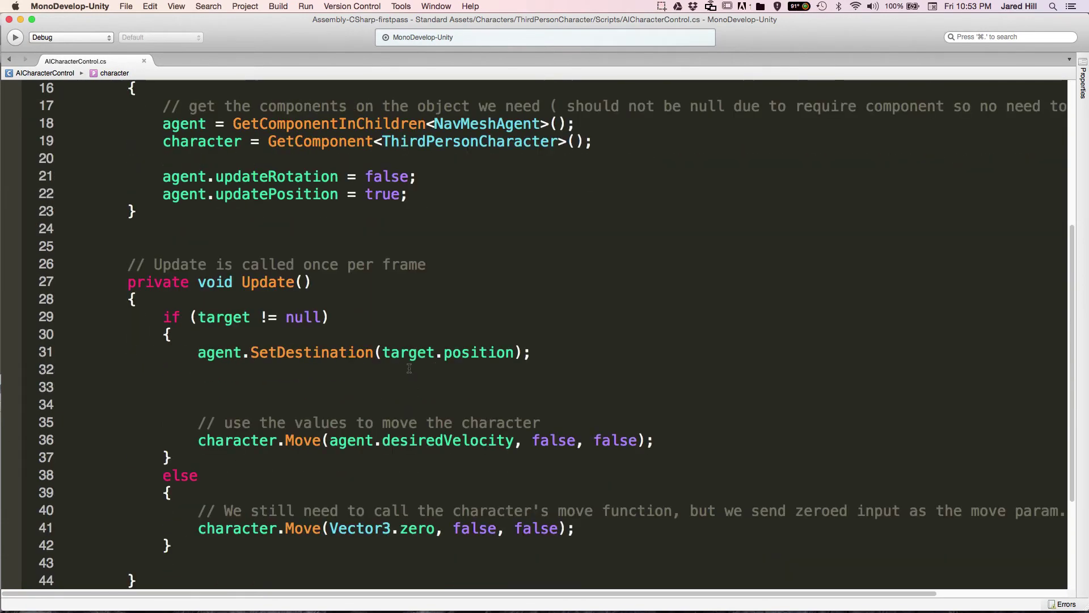
- Read through the AICharacterControl script's Start method, covering its component lookups and the agent's updateRotation and updatePosition settings
scroll(581, 362, "down", 3)
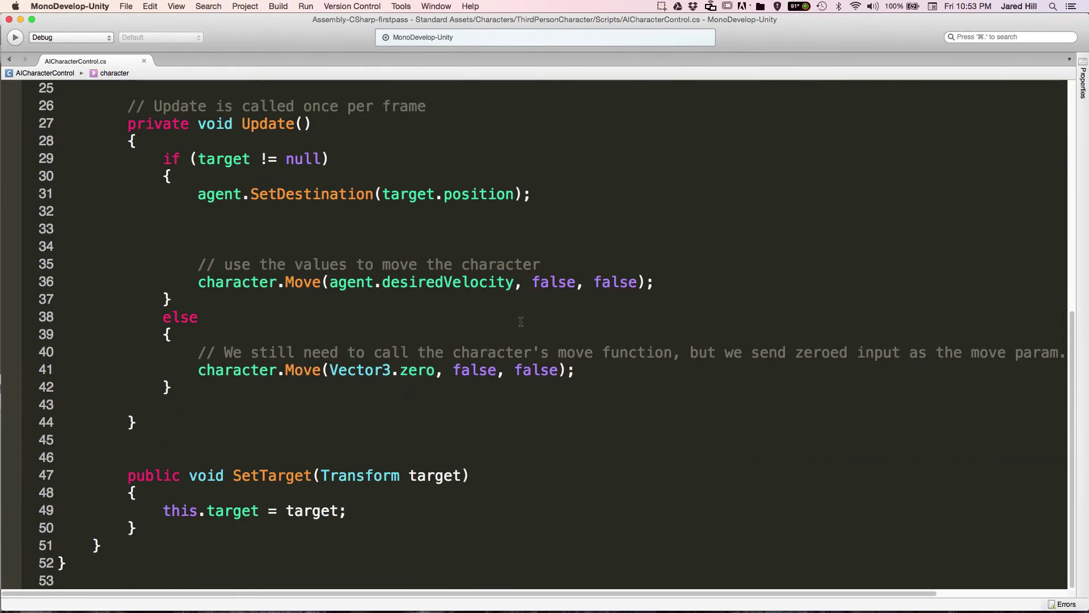
scroll(534, 365, "up", 4)
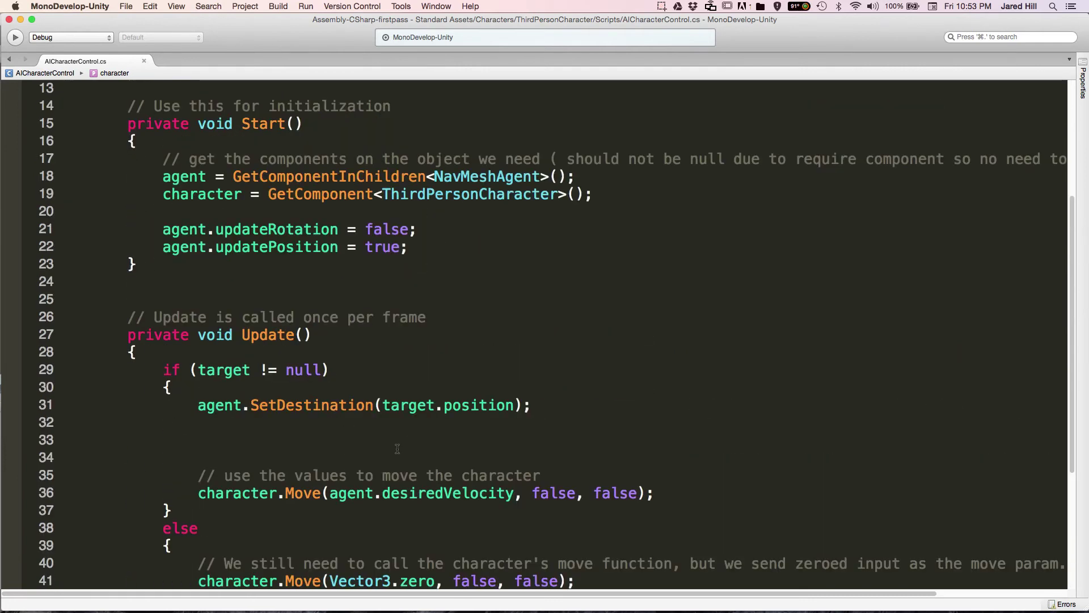
scroll(400, 444, "down", 3)
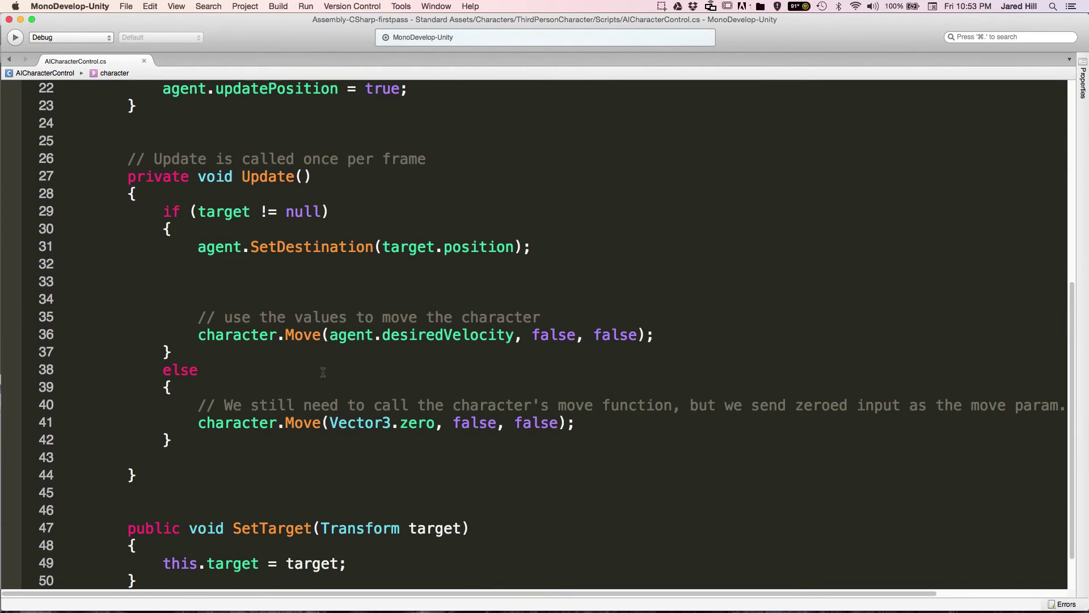
scroll(329, 379, "up", 5)
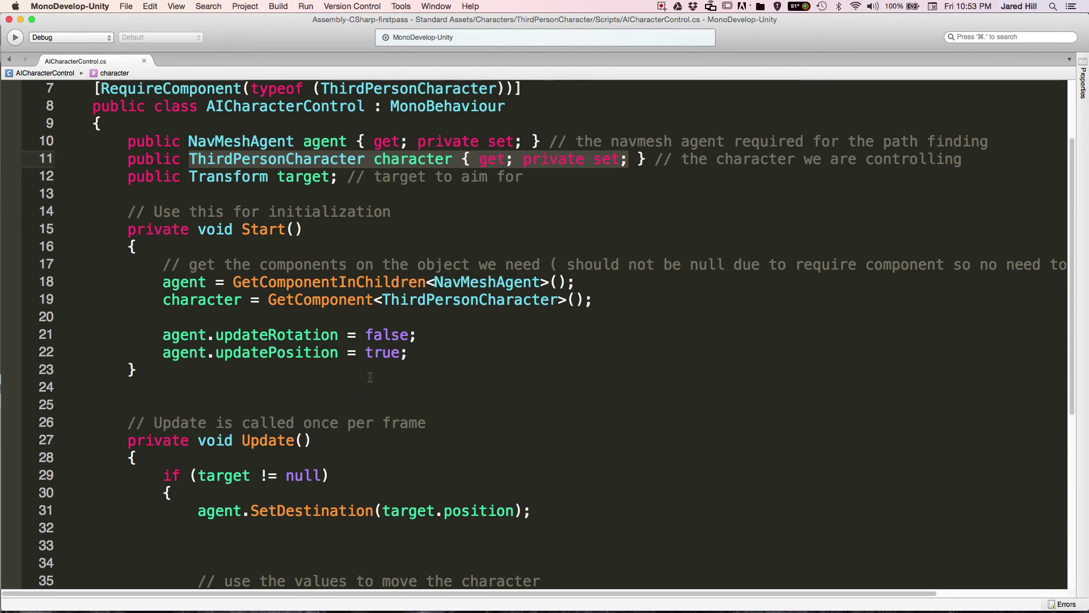
left_click(439, 340)
left_click(393, 348)
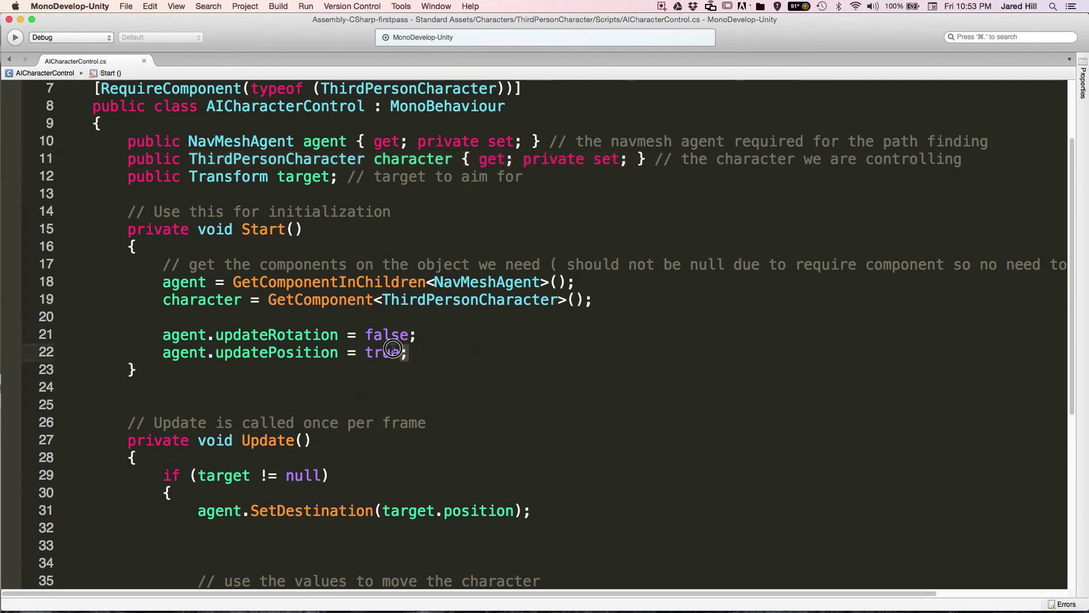
key("shift+Up")
key("shift+Up")
key("shift+Up")
key("shift+Up")
key("shift+Up")
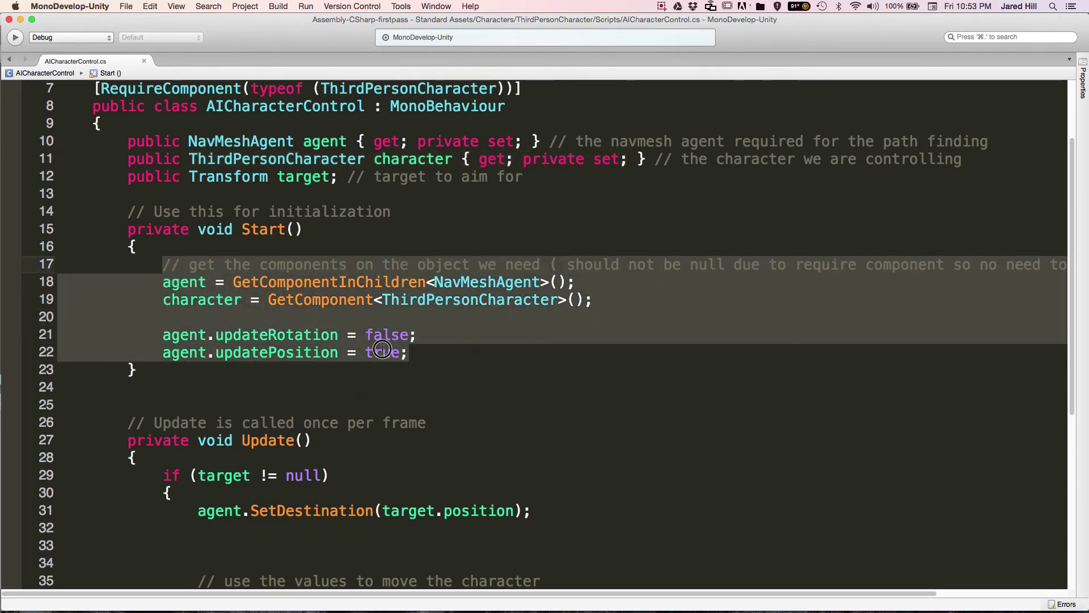
left_click(382, 348)
- Examine the SetDestination call and both character.Move calls in the Update method's target and no-target branches
scroll(382, 348, "down", 4)
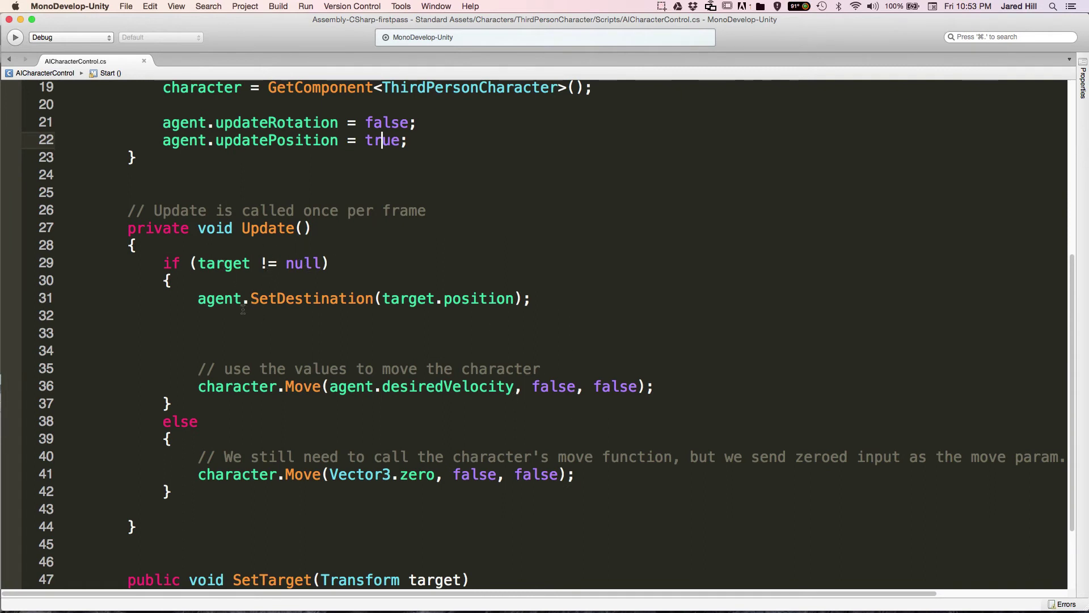
left_click_drag(196, 300, 534, 297)
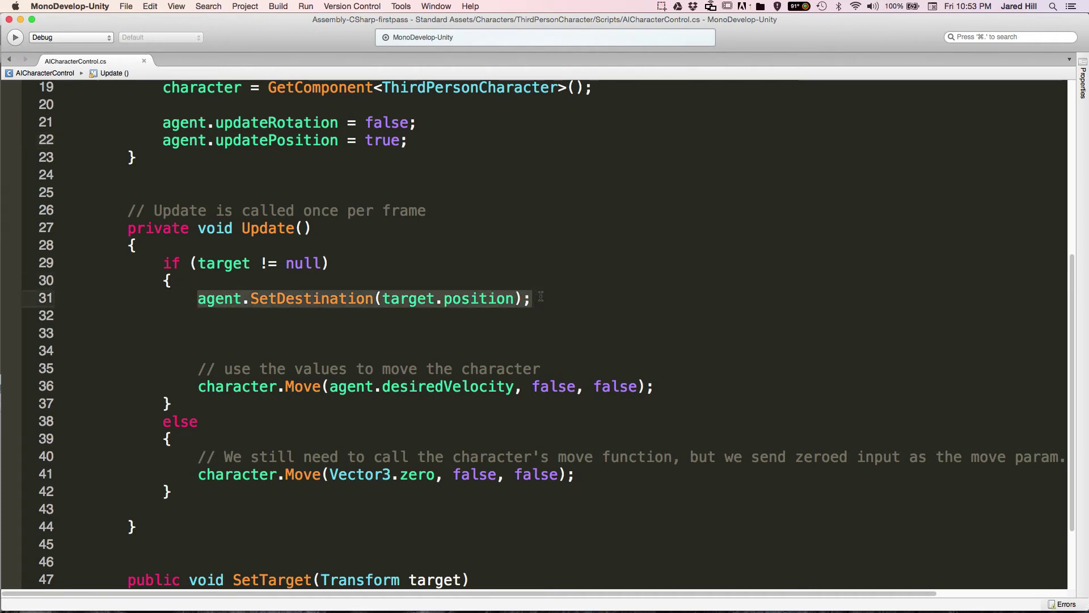
left_click_drag(198, 386, 656, 385)
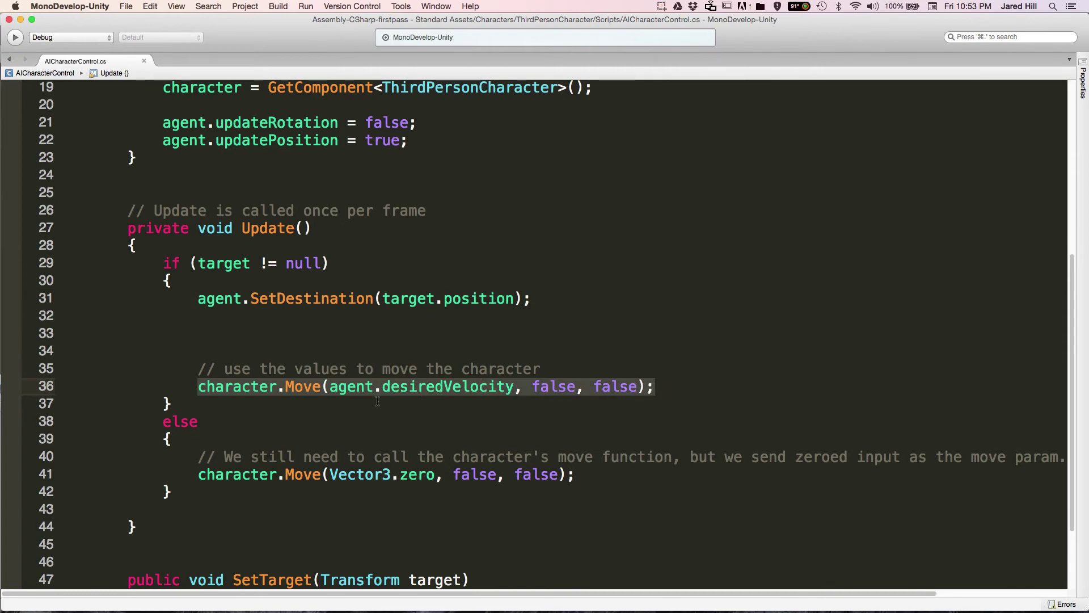
scroll(379, 401, "down", 3)
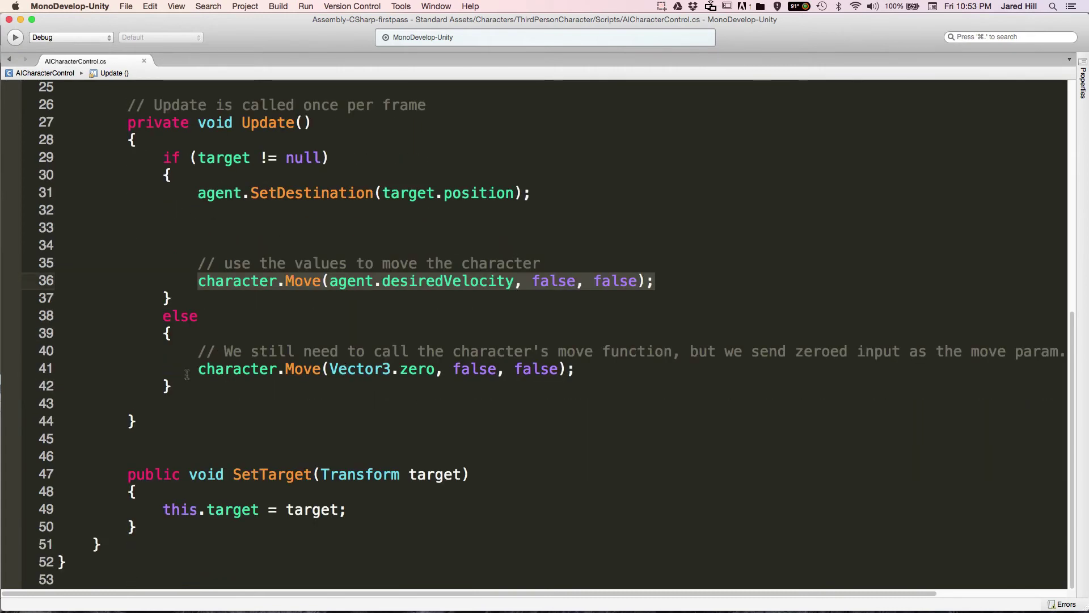
left_click_drag(192, 370, 602, 368)
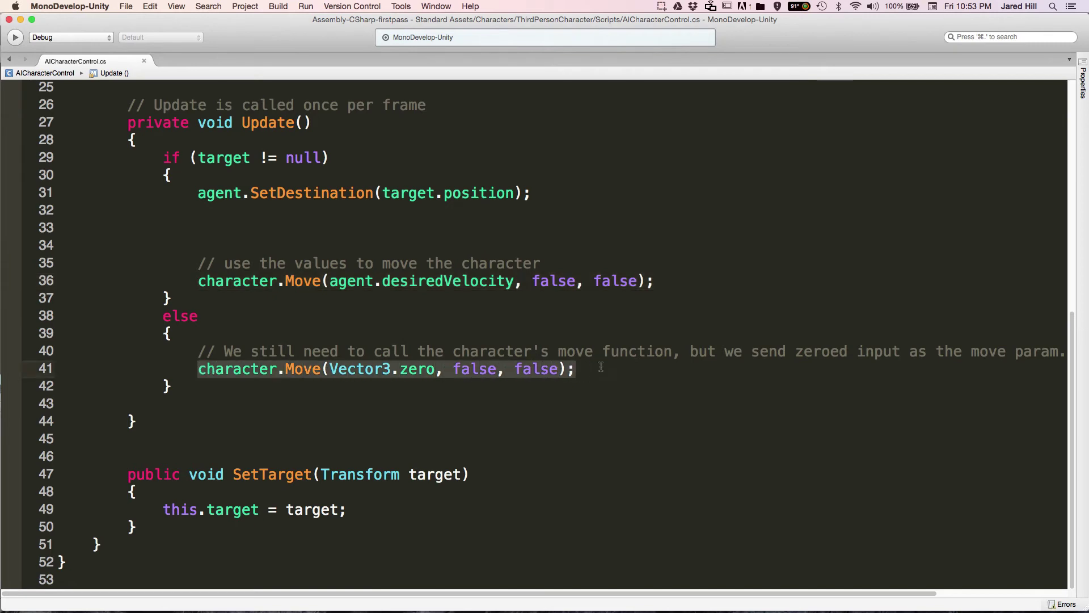
left_click(596, 367)
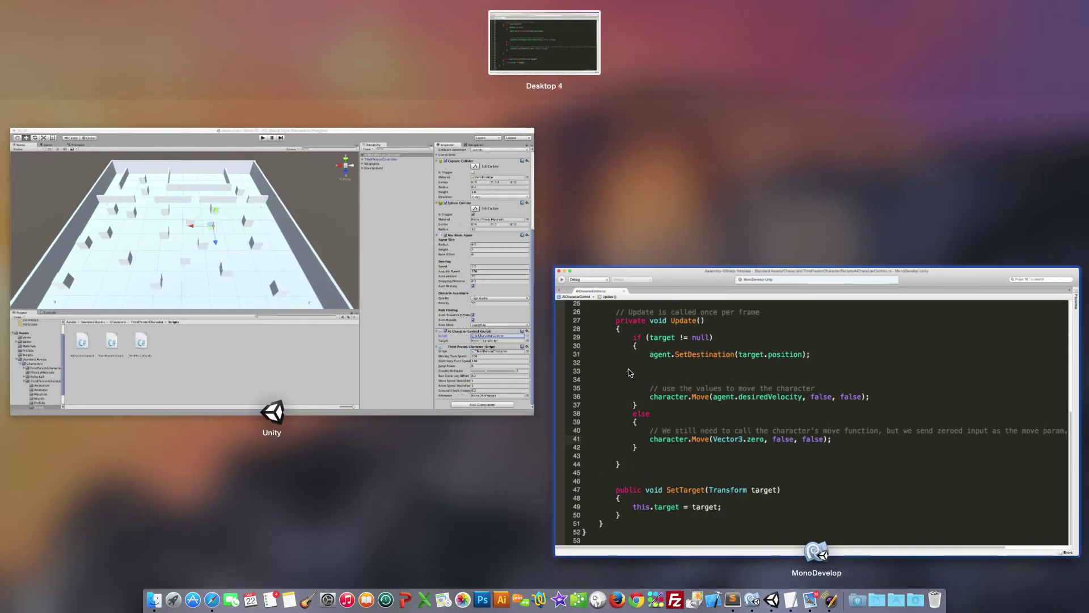
- Switch to Unity, open the AI character's ThirdPersonCharacter script in MonoDevelop, and review its serialized fields and Awake method
left_click(280, 268)
double_click(986, 478)
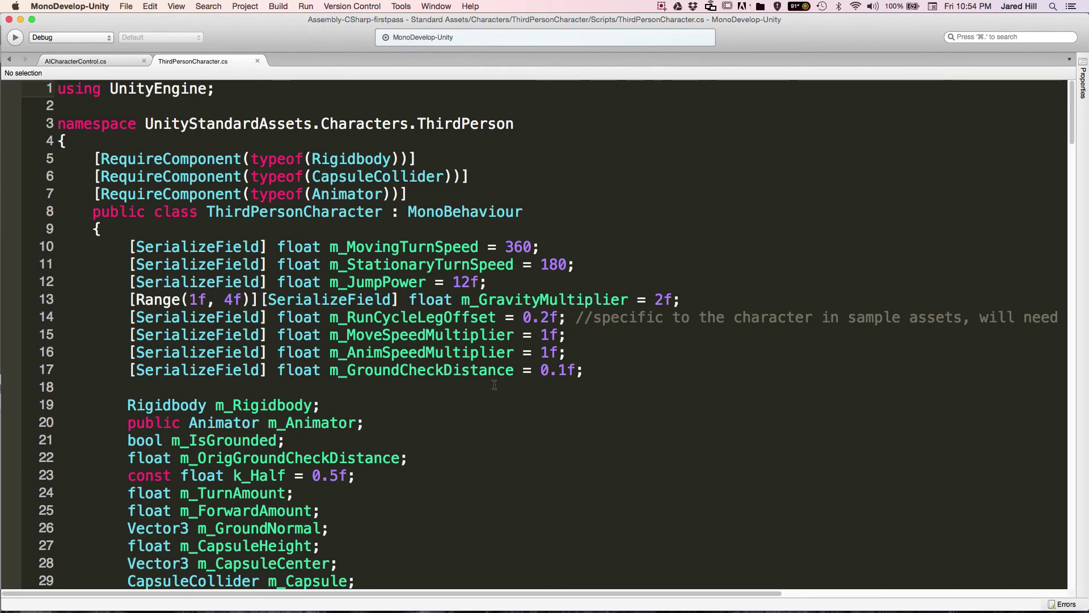
scroll(551, 381, "down", 7)
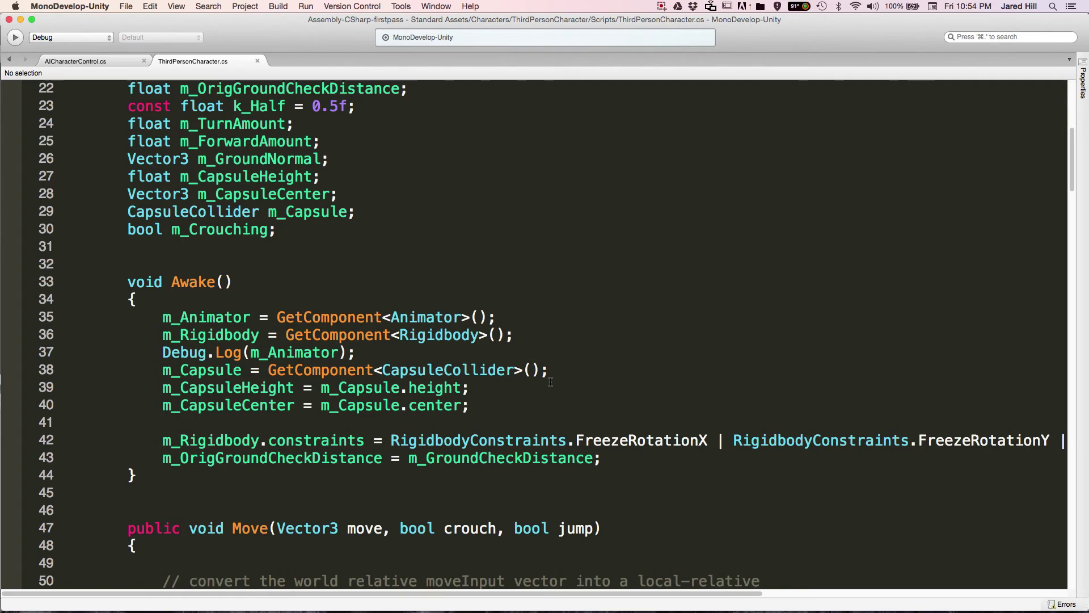
scroll(550, 382, "down", 8)
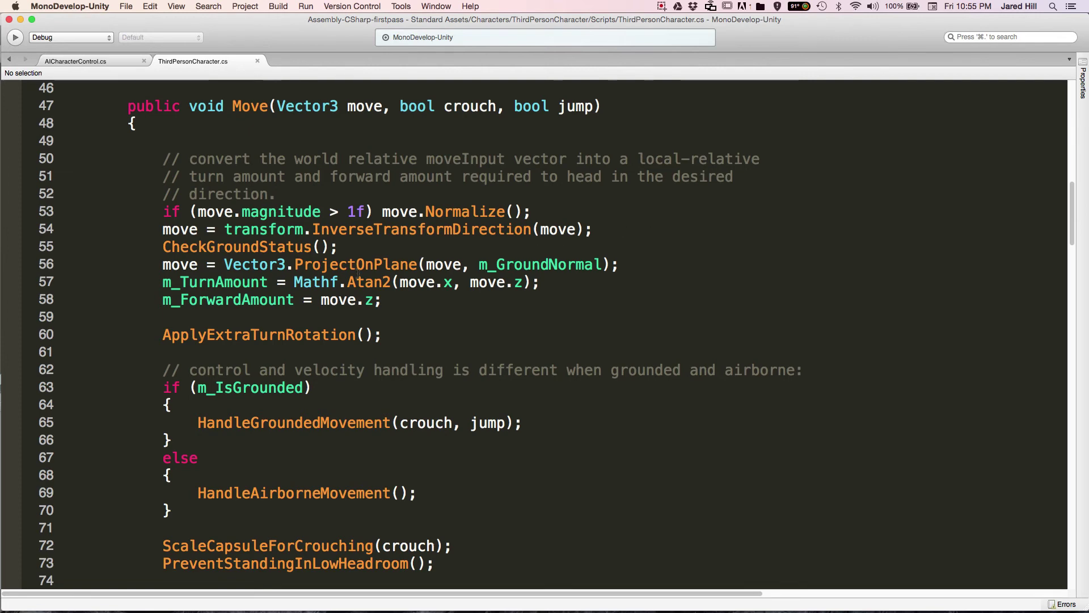
- Read the ThirdPersonCharacter script's Move method, including the CheckGroundStatus call, and its ScaleCapsuleForCrouching and PreventStandingInLowHeadroom methods
left_click_drag(164, 247, 345, 248)
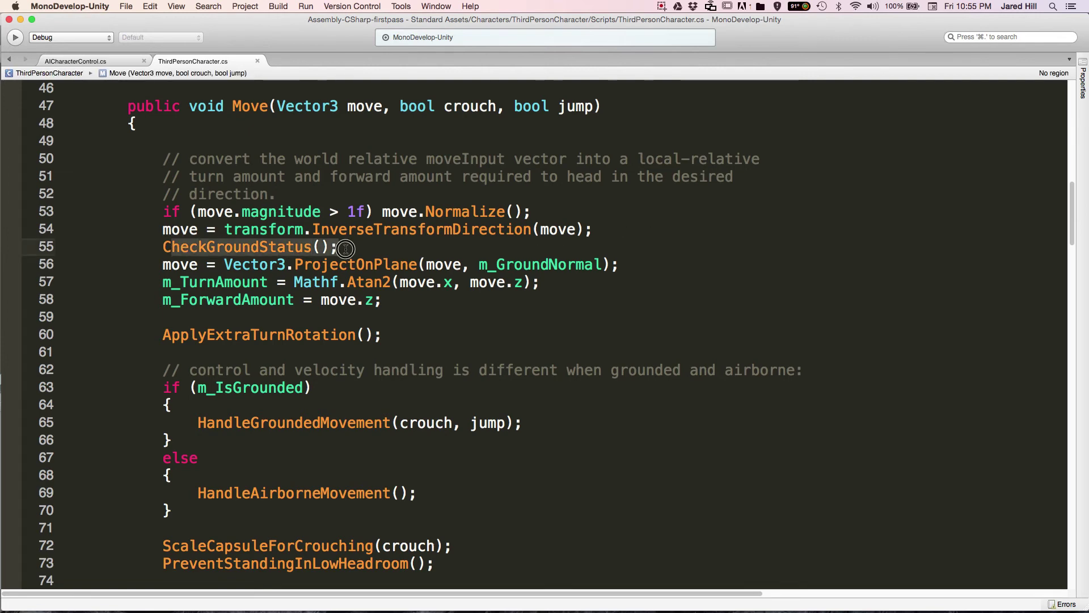
left_click(346, 248)
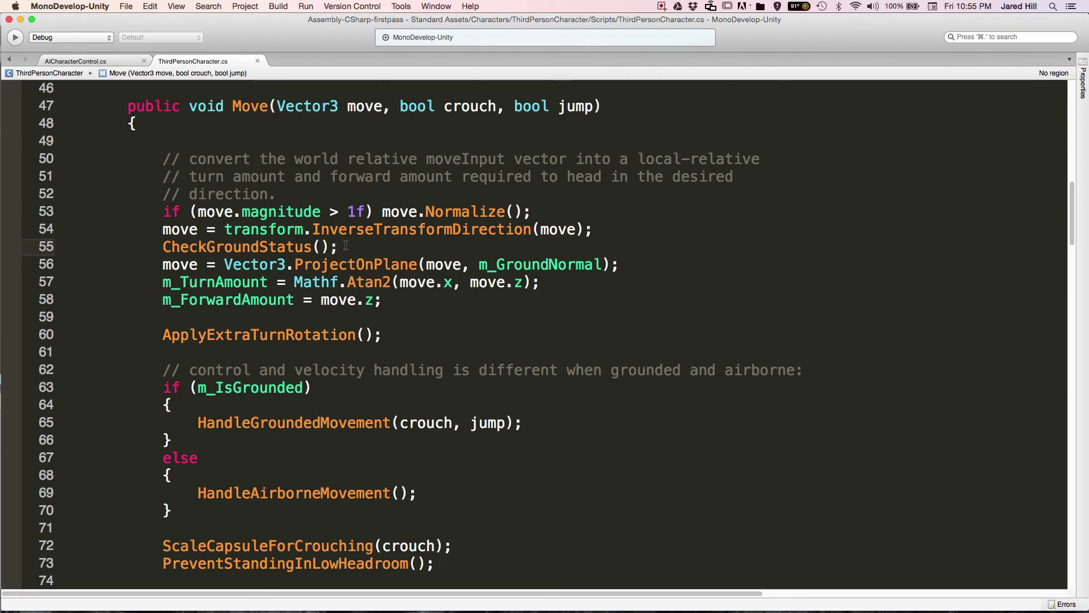
scroll(532, 272, "down", 2)
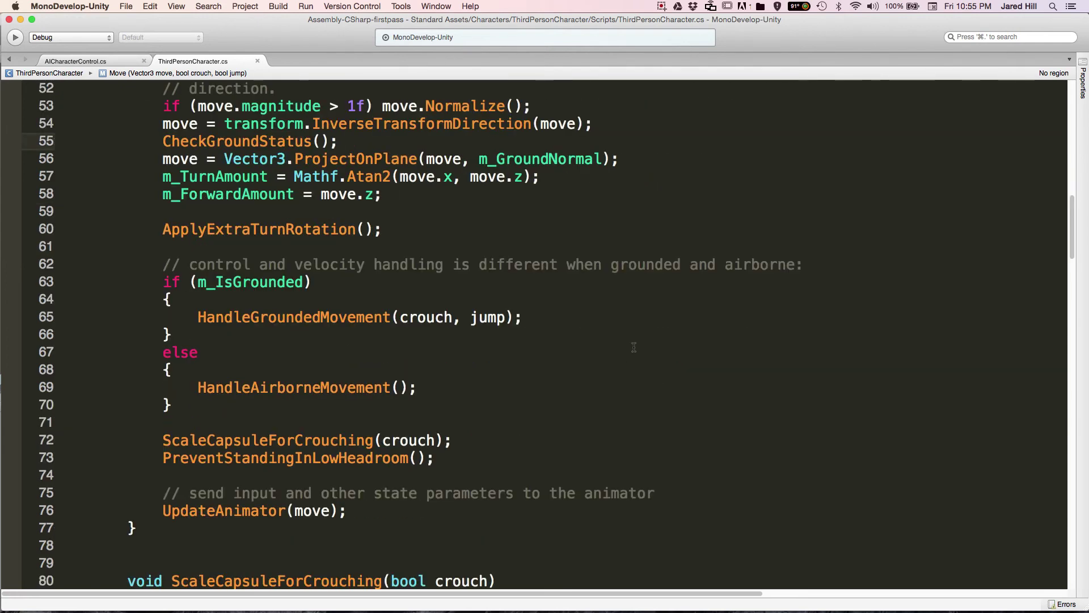
scroll(633, 347, "down", 3)
scroll(633, 347, "down", 3)
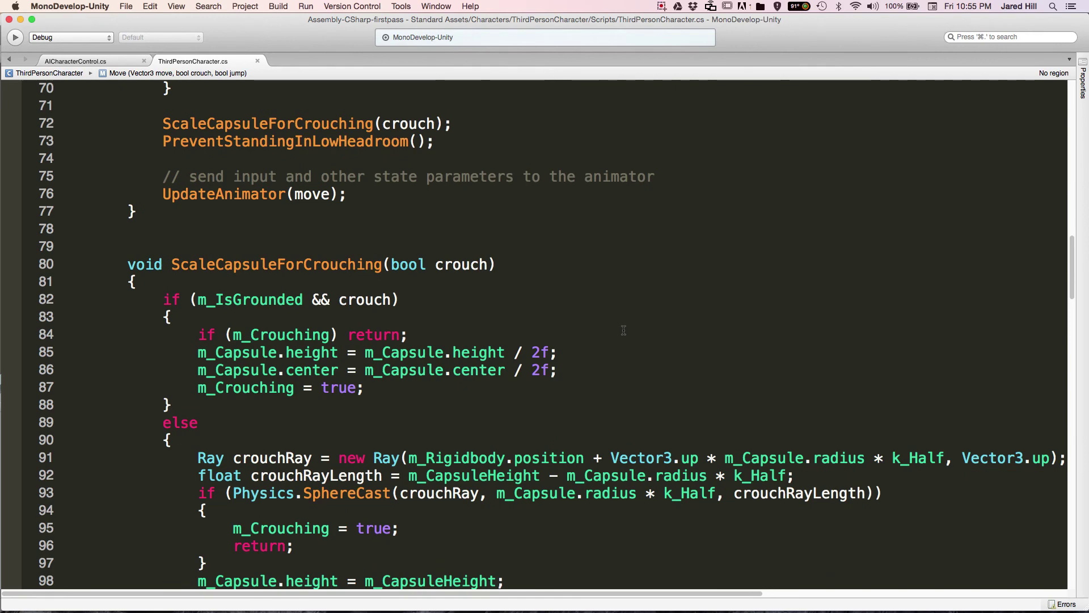
scroll(609, 313, "down", 2)
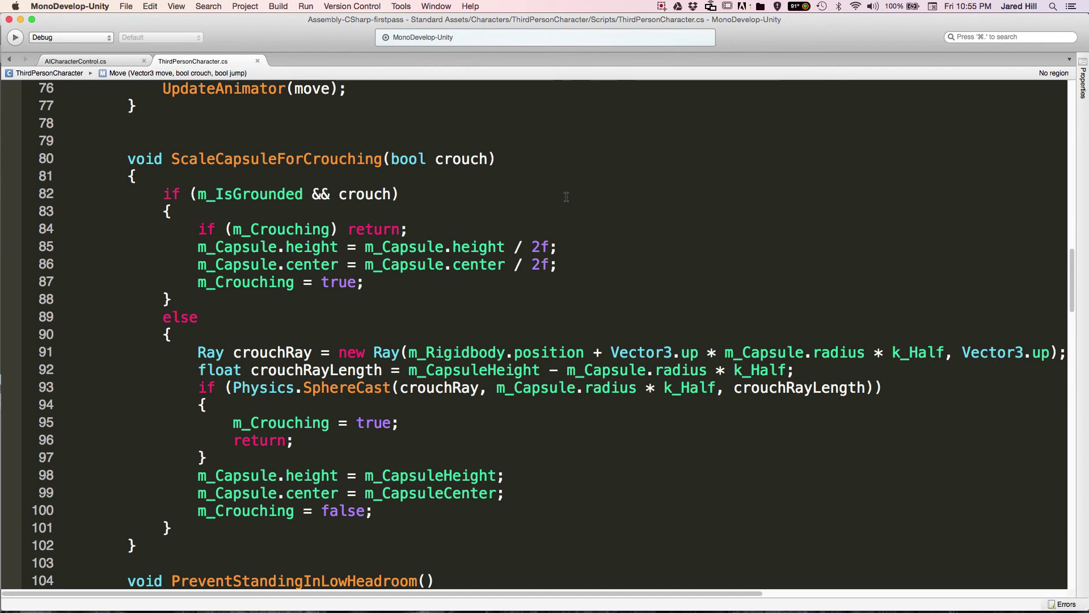
scroll(568, 201, "down", 3)
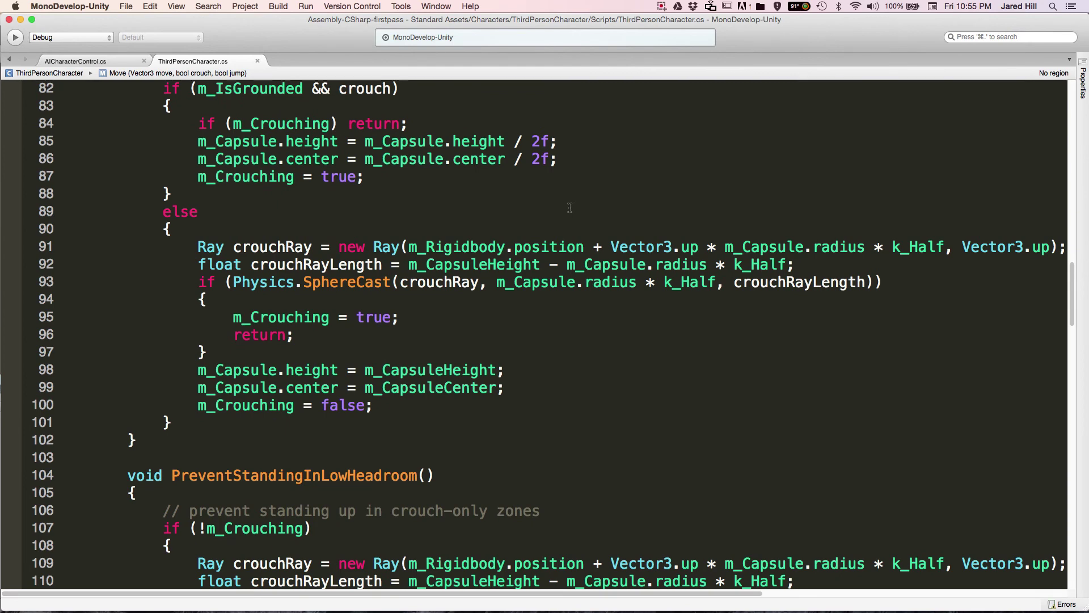
scroll(308, 222, "down", 5)
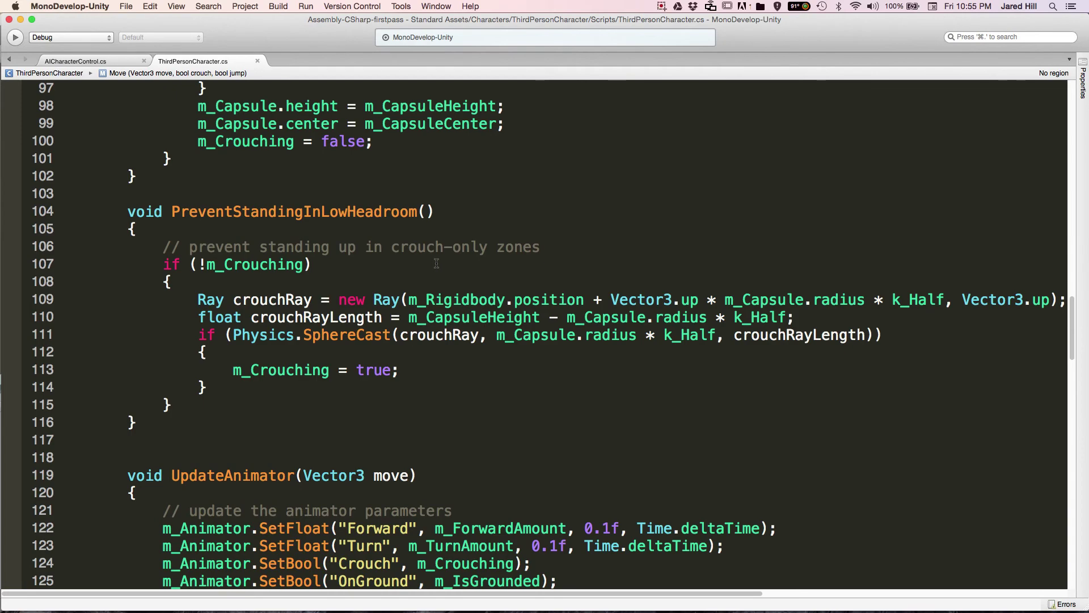
- Read through the script's UpdateAnimator, airborne and grounded movement, extra turn rotation, OnAnimatorMove and CheckGroundStatus methods
scroll(436, 263, "down", 11)
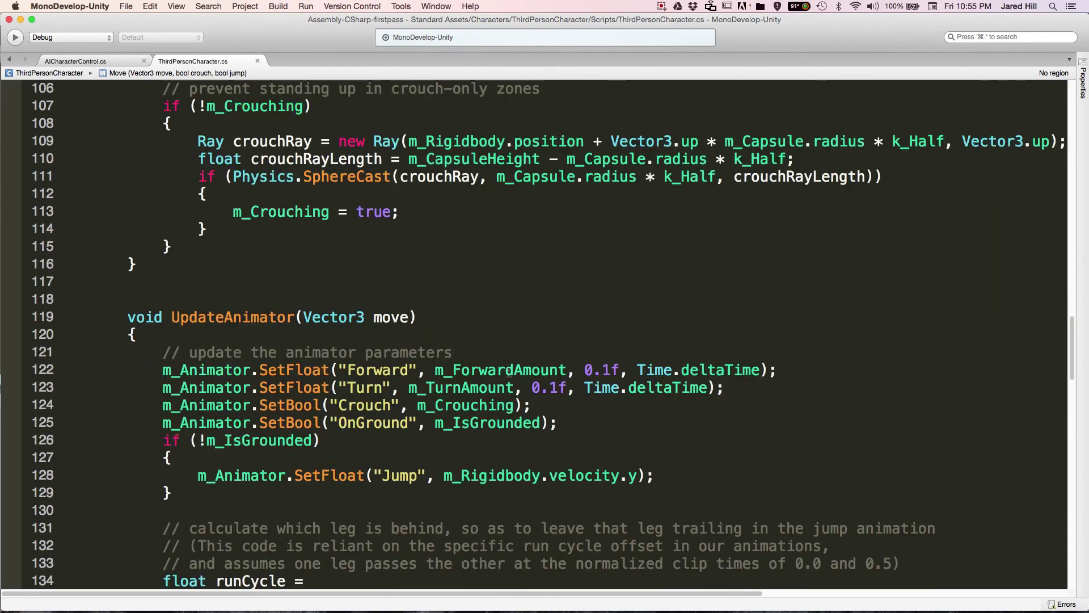
scroll(584, 393, "down", 1)
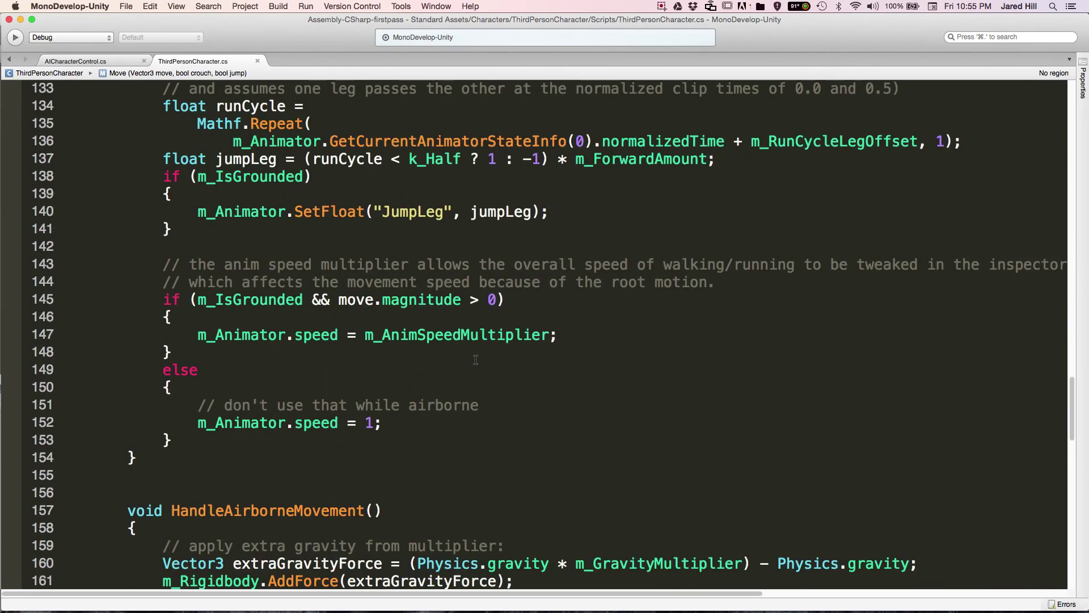
scroll(465, 358, "up", 5)
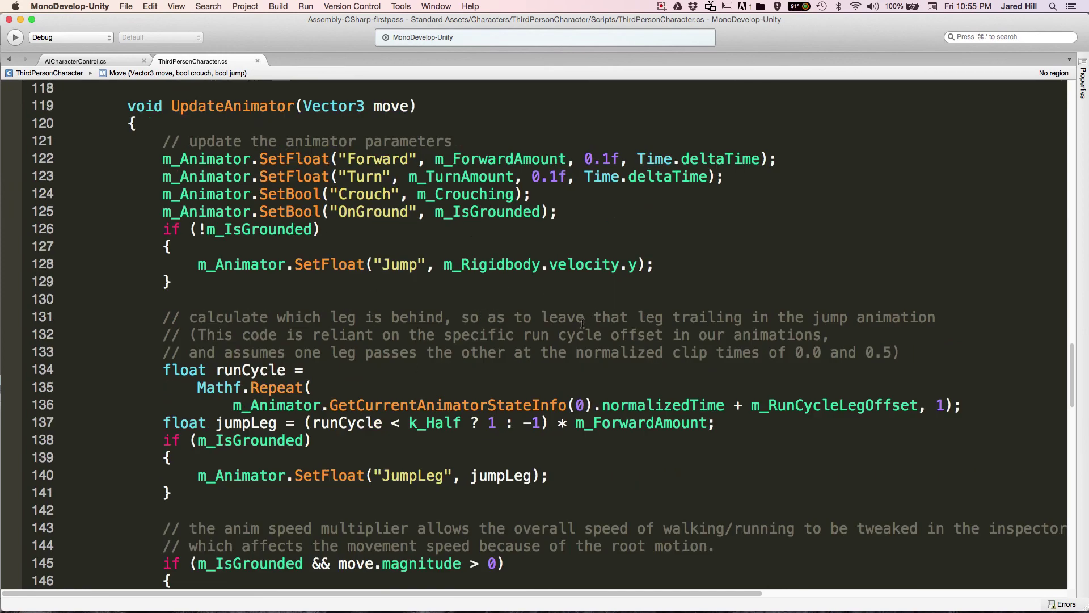
scroll(556, 321, "down", 4)
scroll(556, 321, "down", 8)
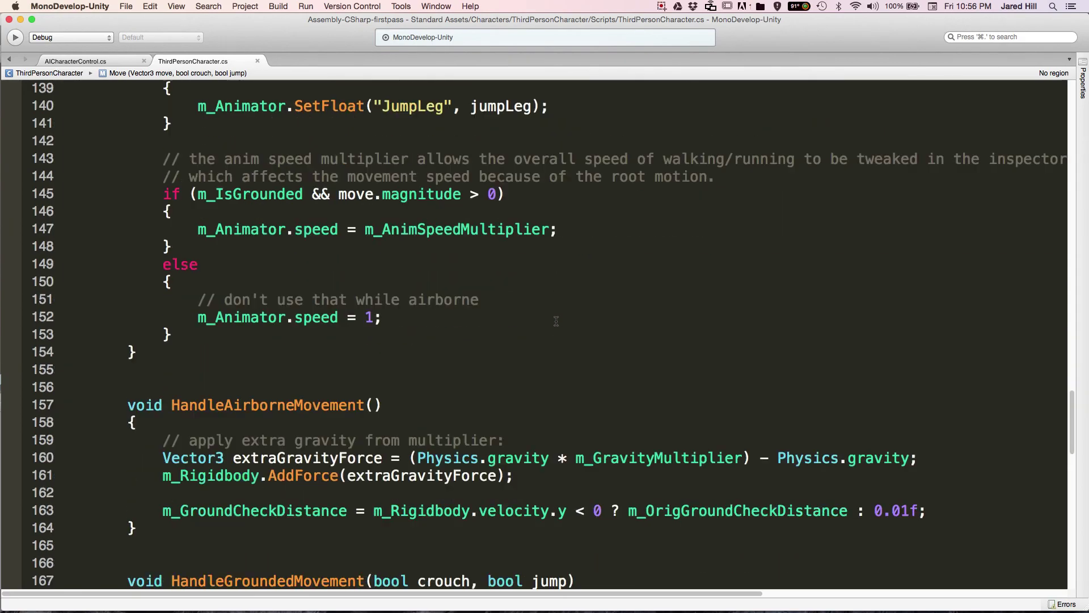
scroll(555, 321, "down", 7)
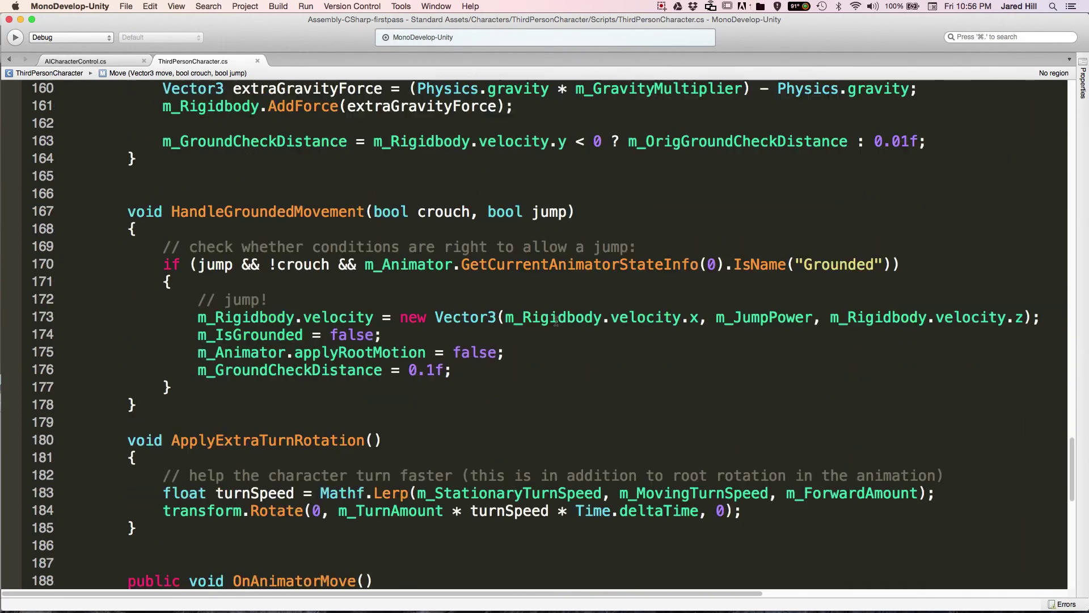
scroll(556, 321, "down", 8)
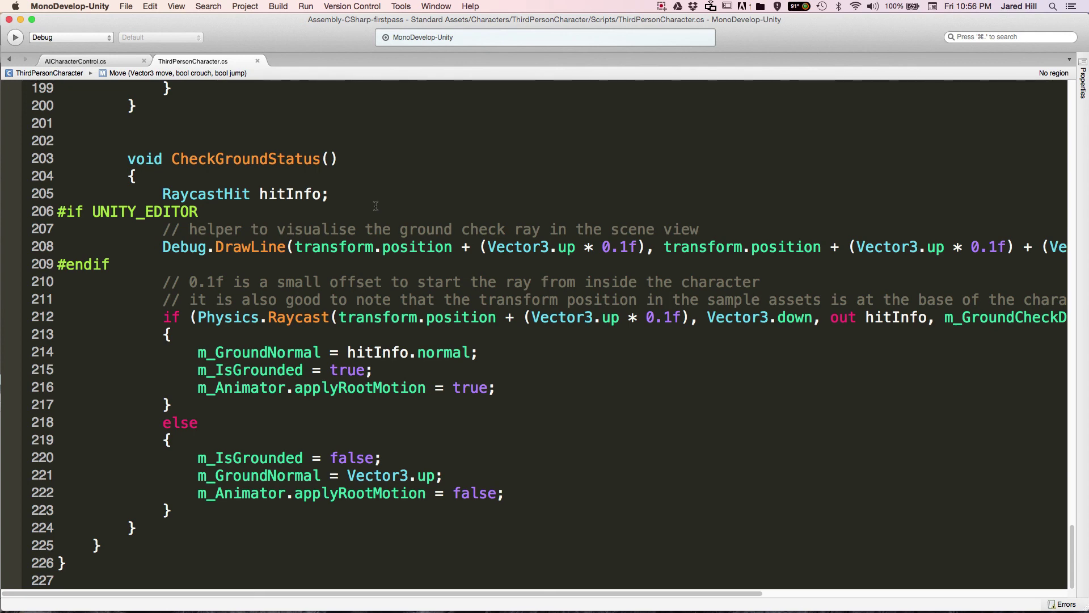
scroll(358, 294, "up", 5)
scroll(353, 308, "up", 5)
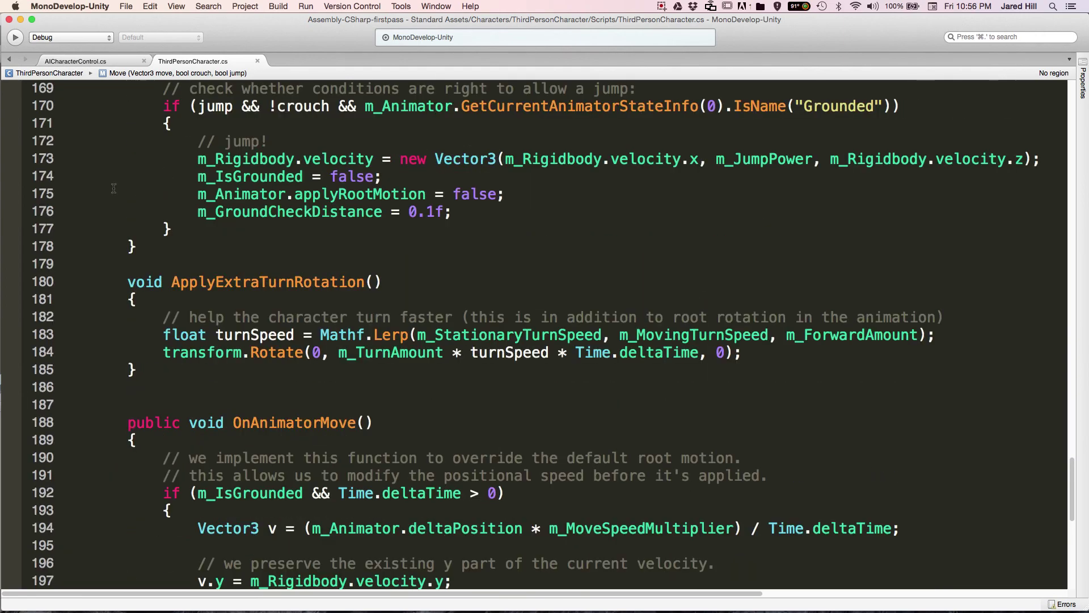
scroll(264, 186, "up", 12)
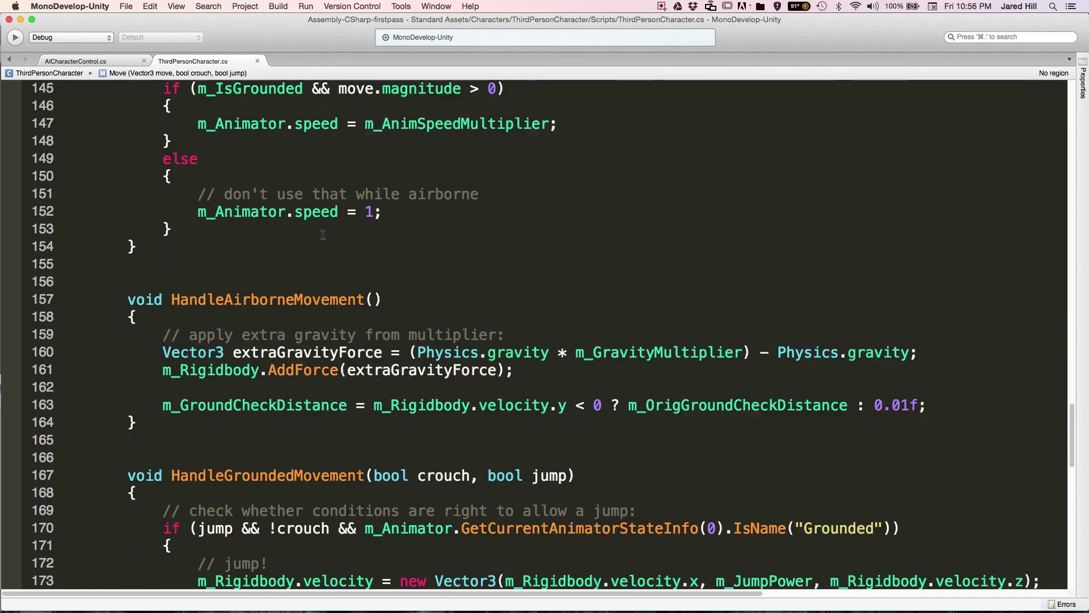
scroll(322, 244, "up", 9)
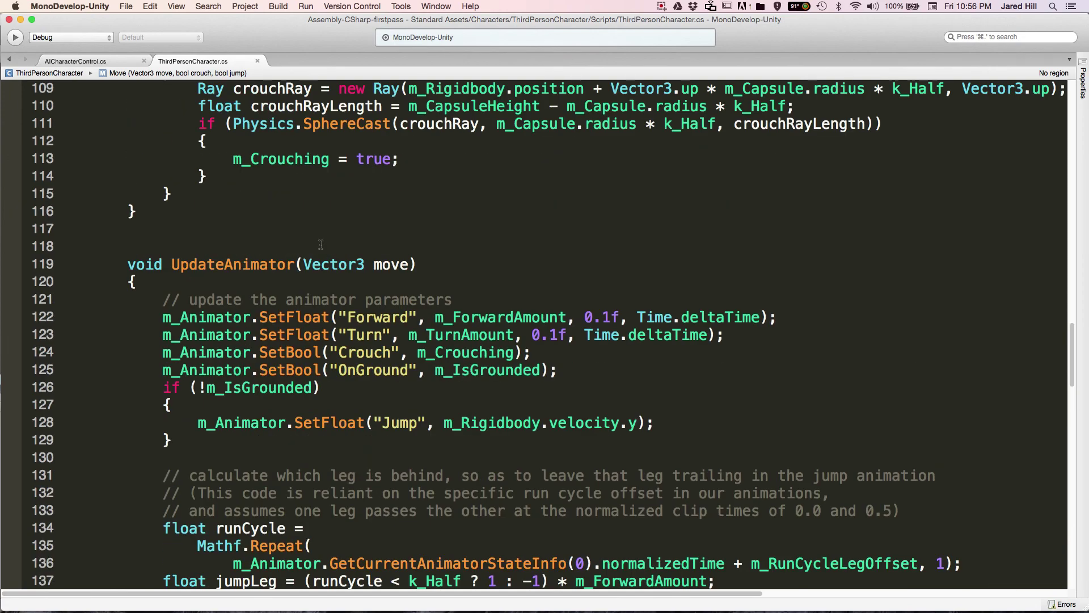
scroll(321, 245, "up", 13)
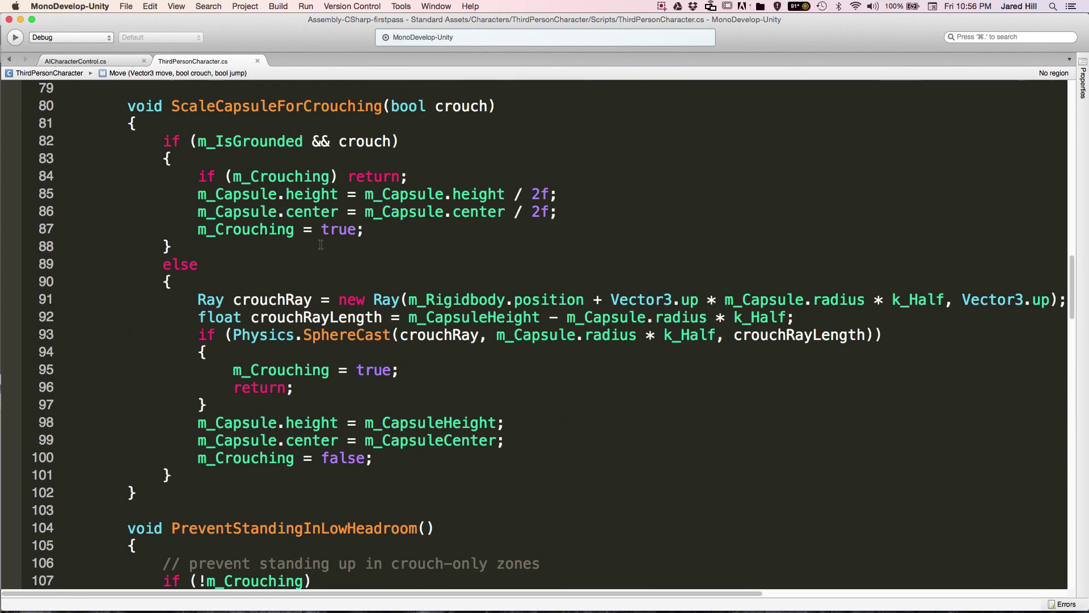
- Close the ThirdPersonCharacter and AICharacterControl scripts and switch back to Unity
left_click(257, 60)
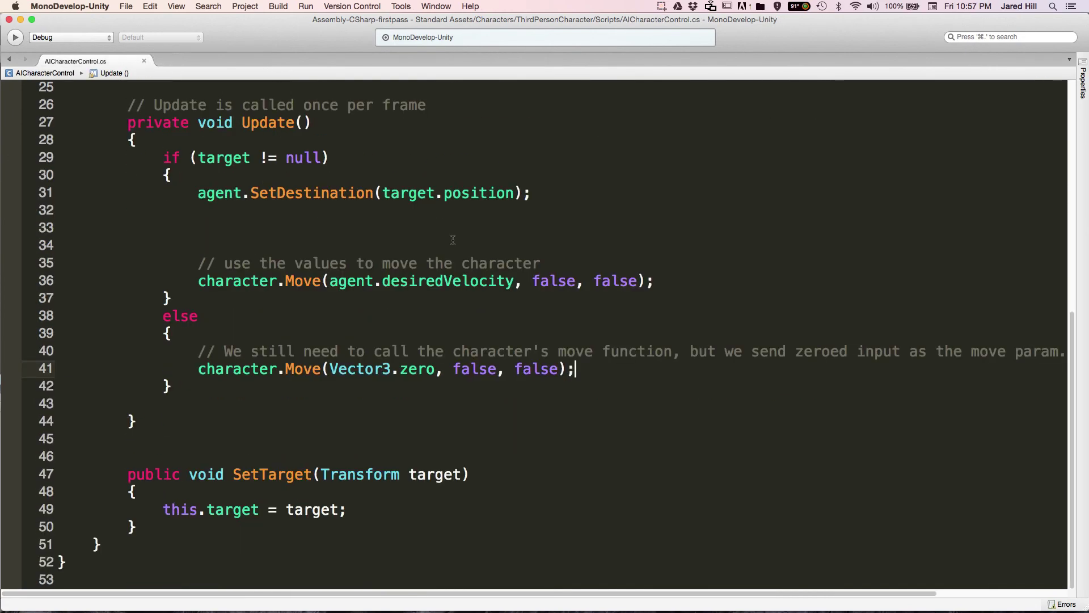
left_click(143, 61)
key("ctrl+Up")
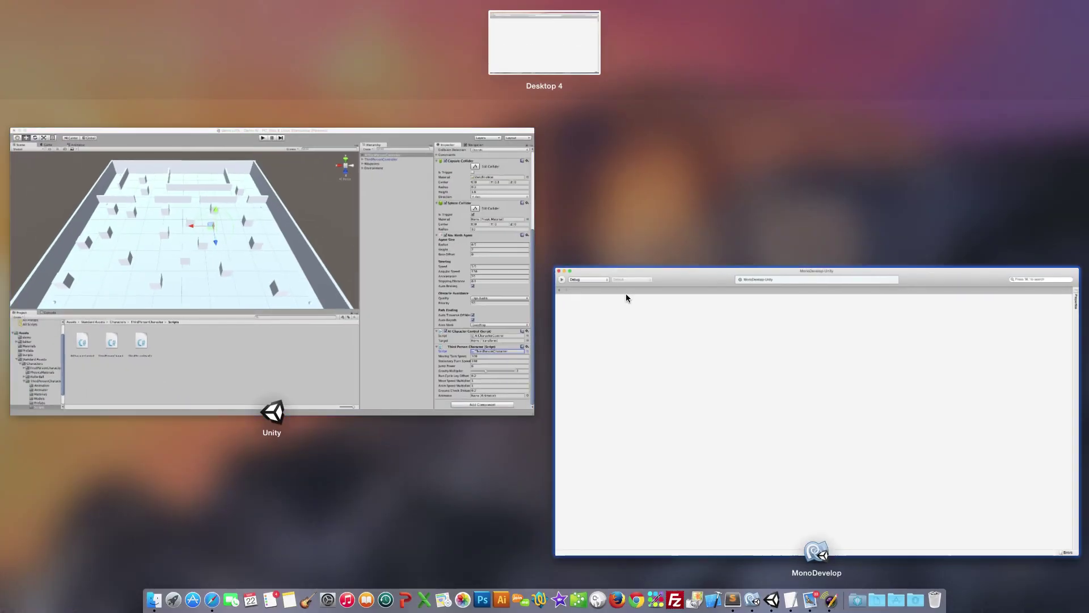
left_click(212, 236)
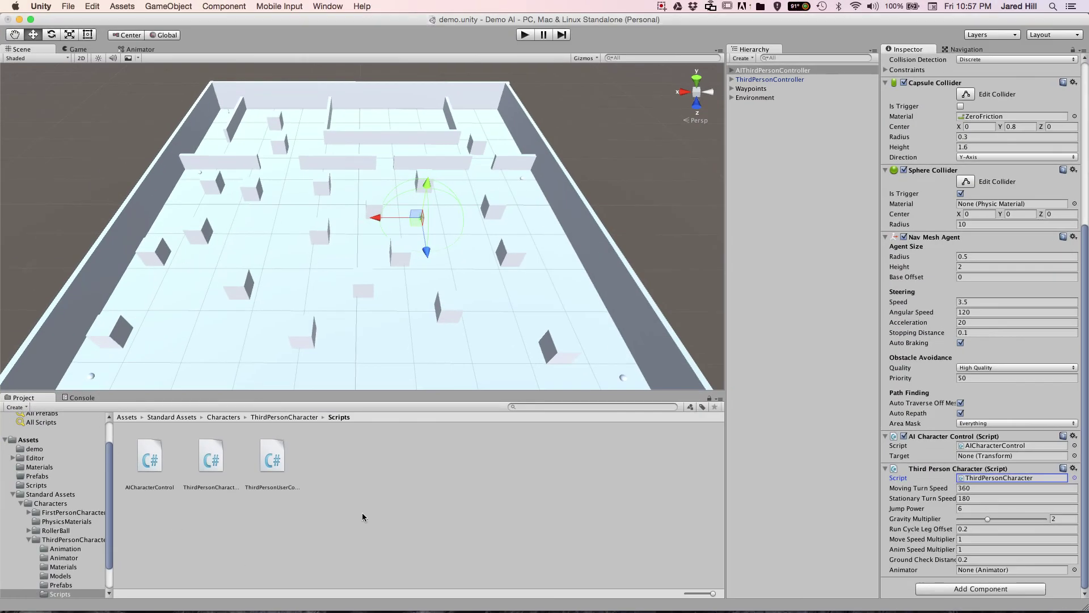